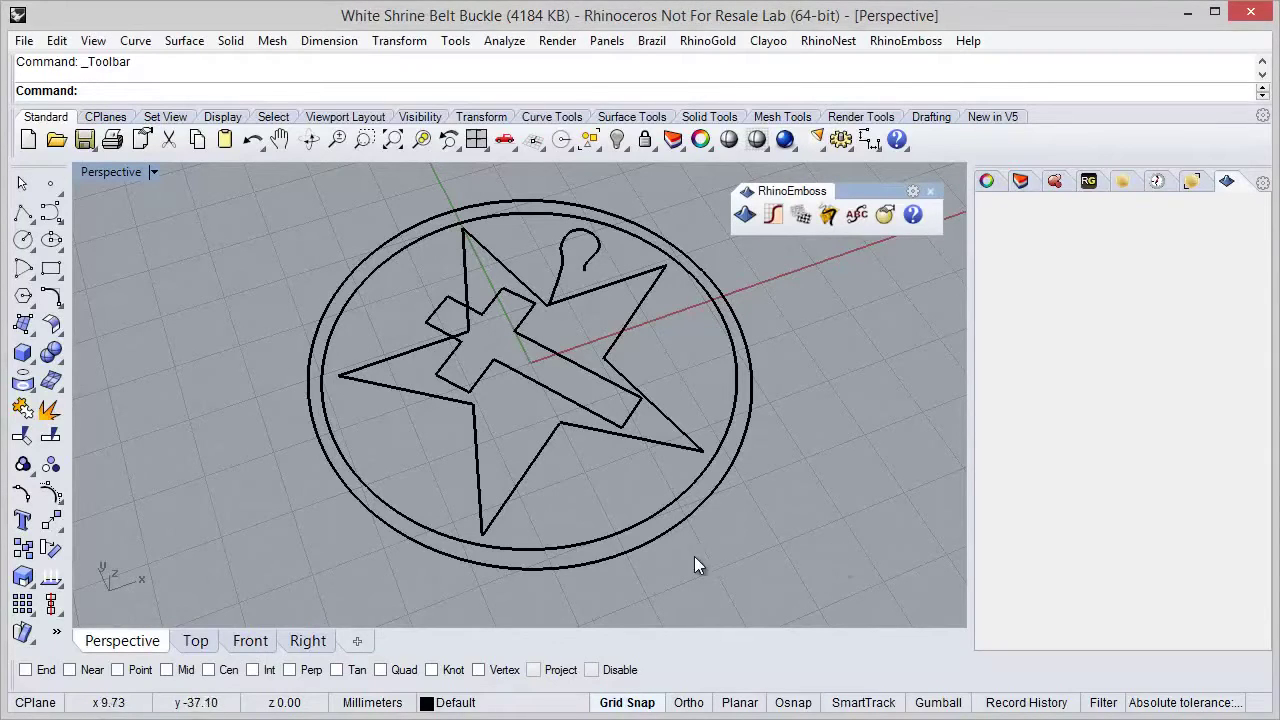
Orbit the view and inspect the star, cross, outer circle and hook curves.
right_drag(581, 530, 698, 559)
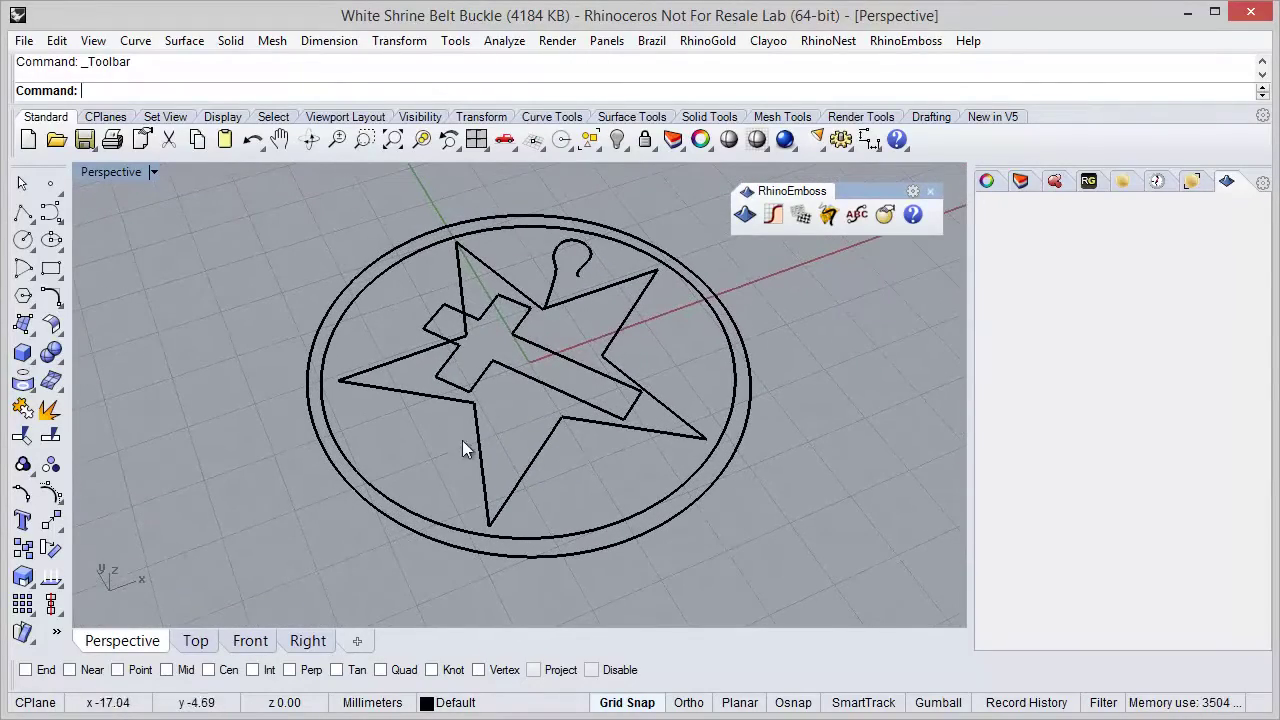
right_drag(462, 440, 586, 328)
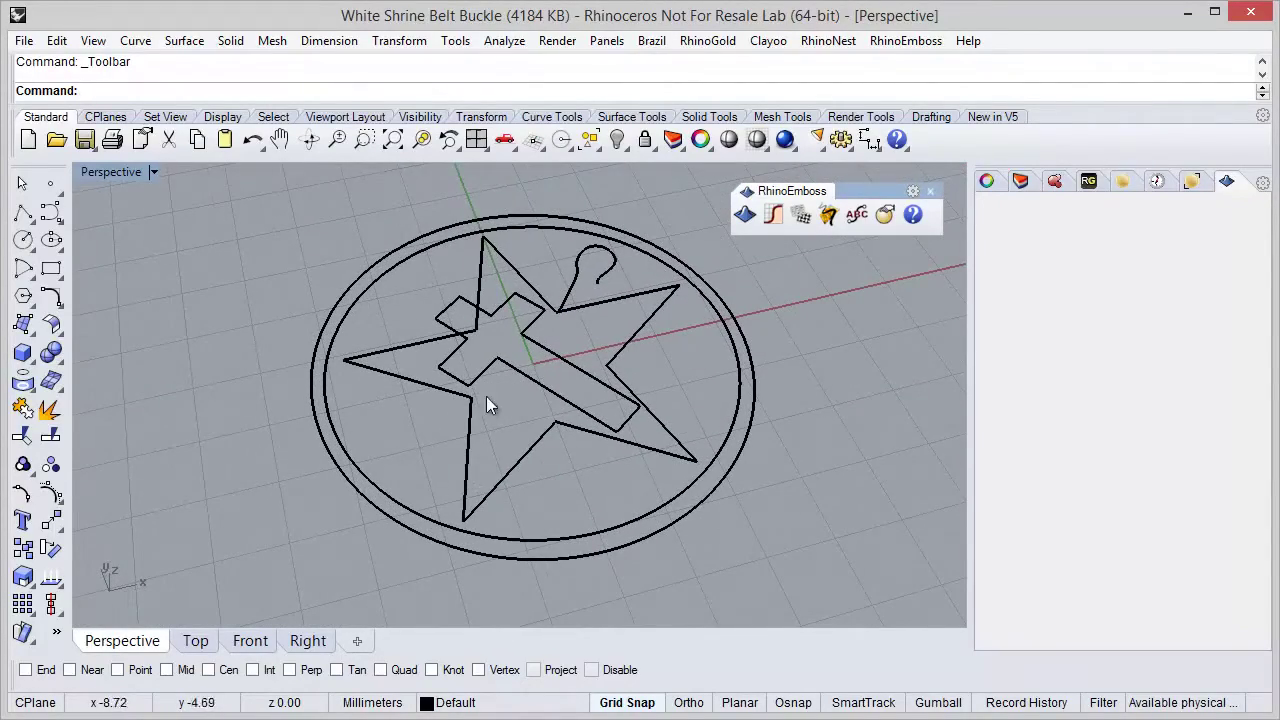
click(461, 397)
click(509, 368)
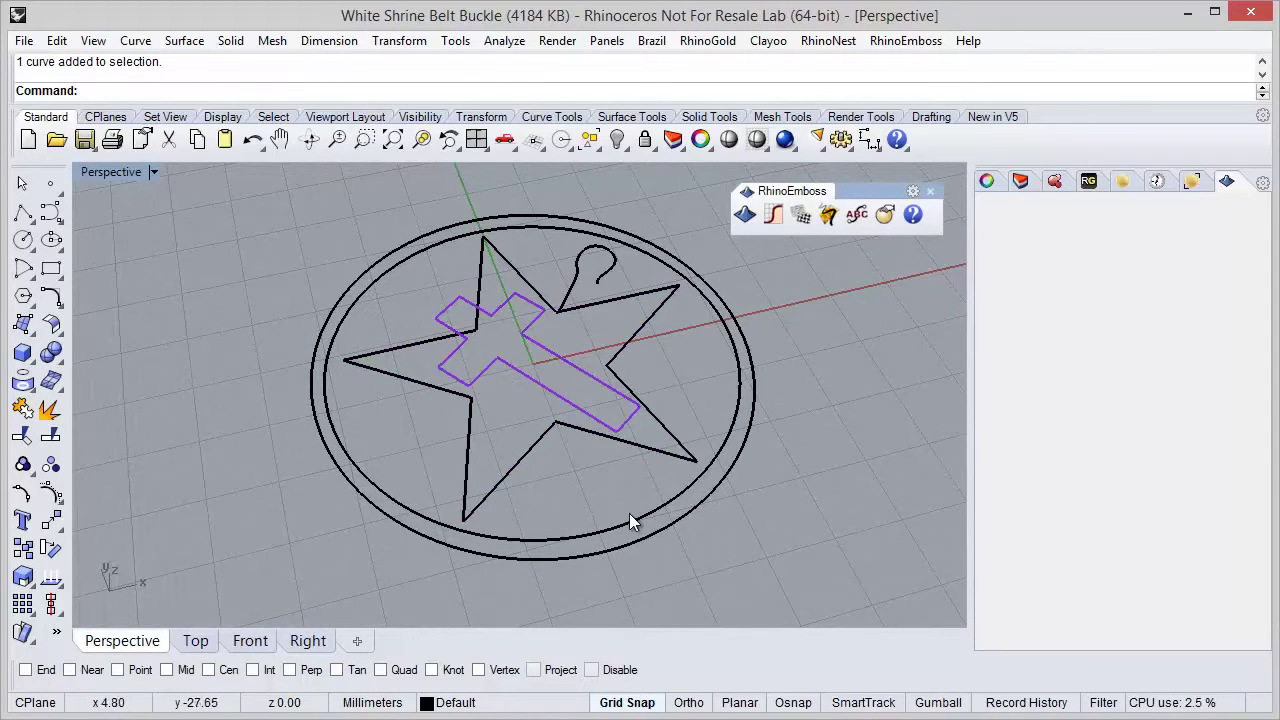
click(662, 528)
right_drag(702, 533, 669, 473)
click(588, 300)
right_drag(594, 300, 627, 479)
click(580, 481)
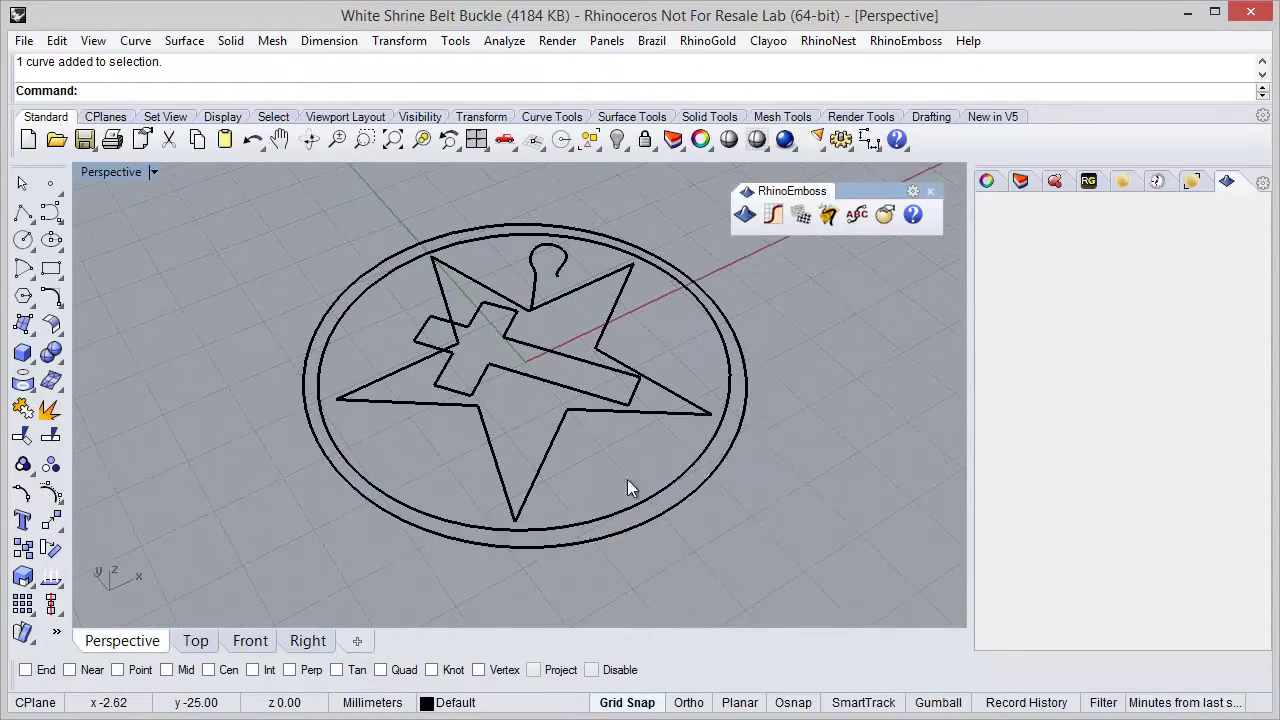
Start a 74 × 74 emboss project with Delete Base on and cap type None.
click(746, 216)
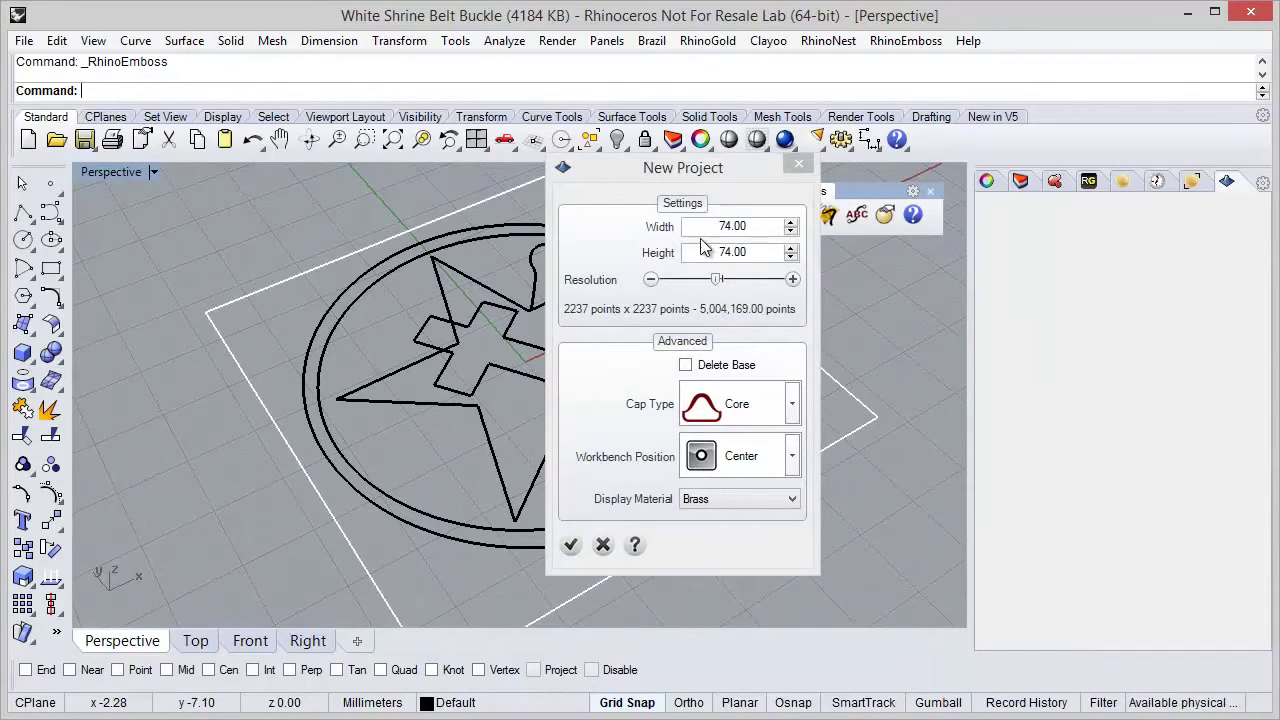
click(684, 365)
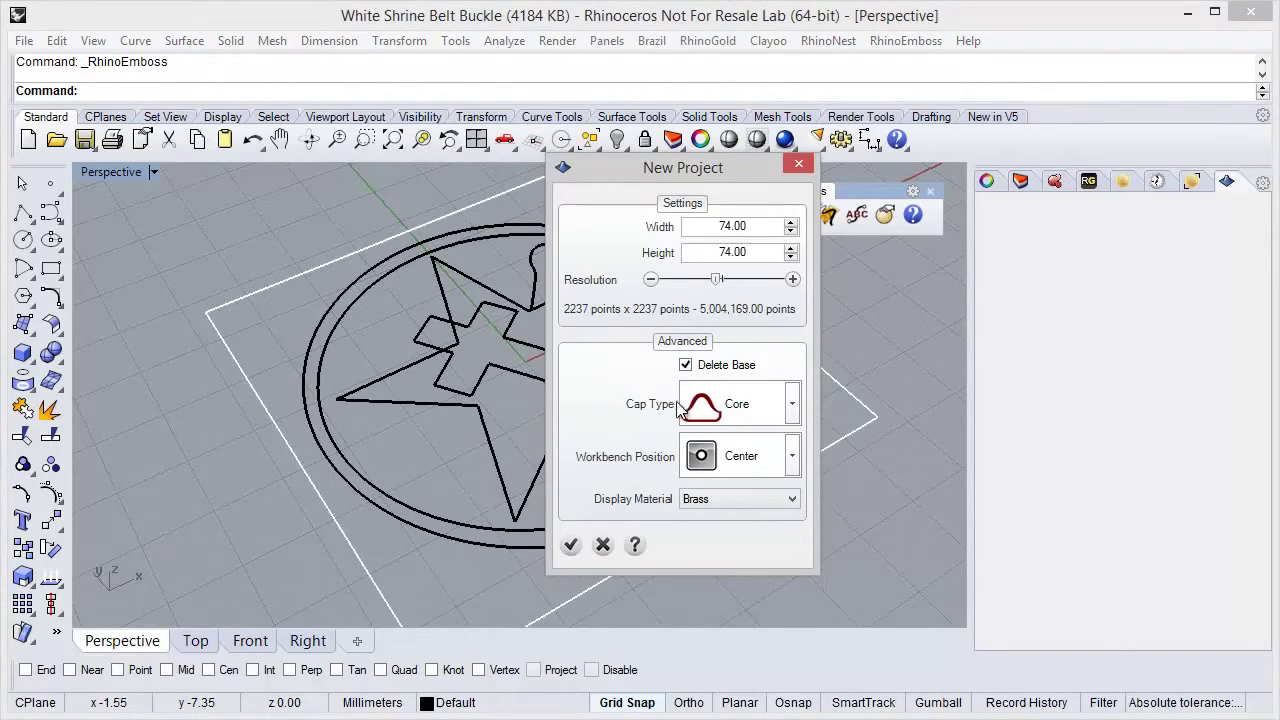
click(719, 400)
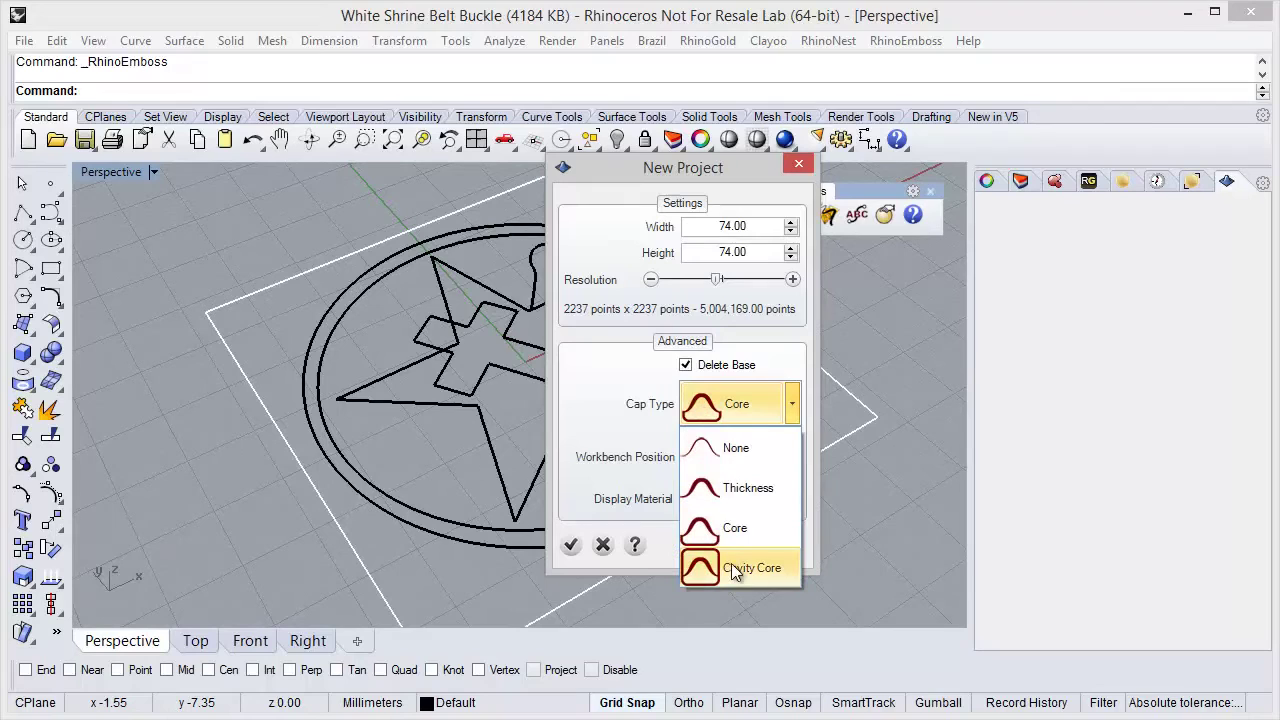
click(742, 452)
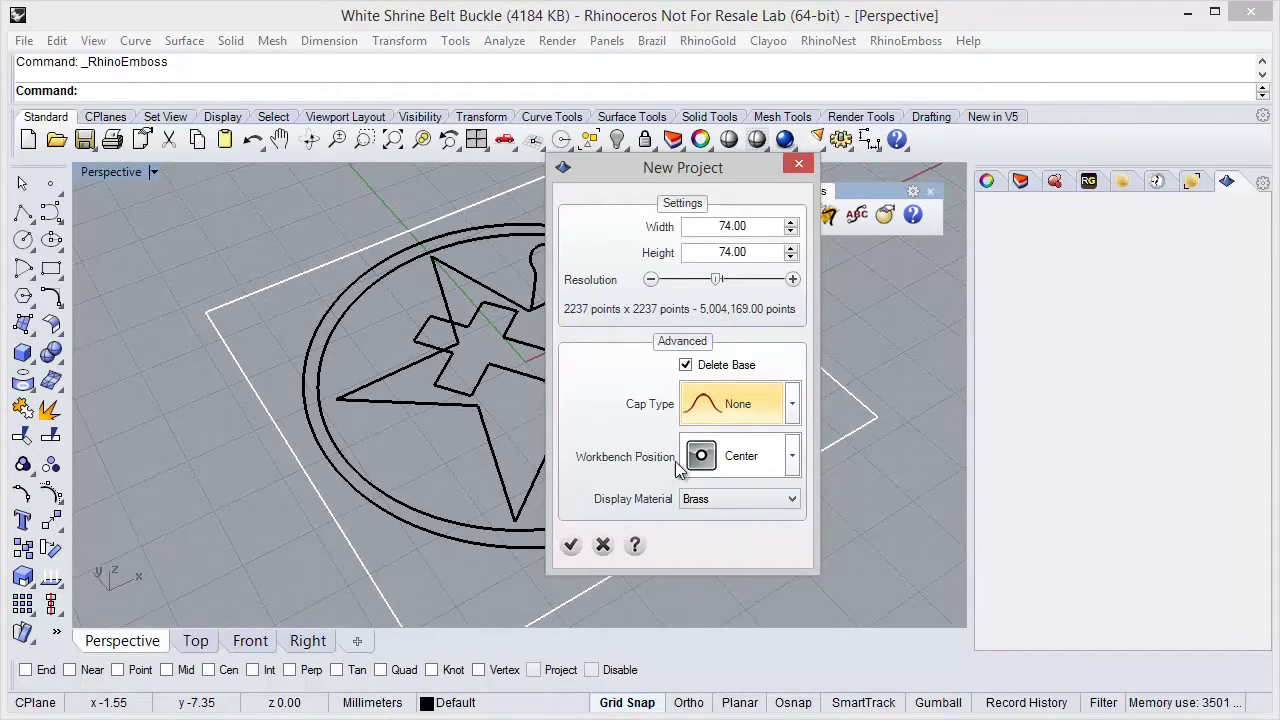
click(571, 545)
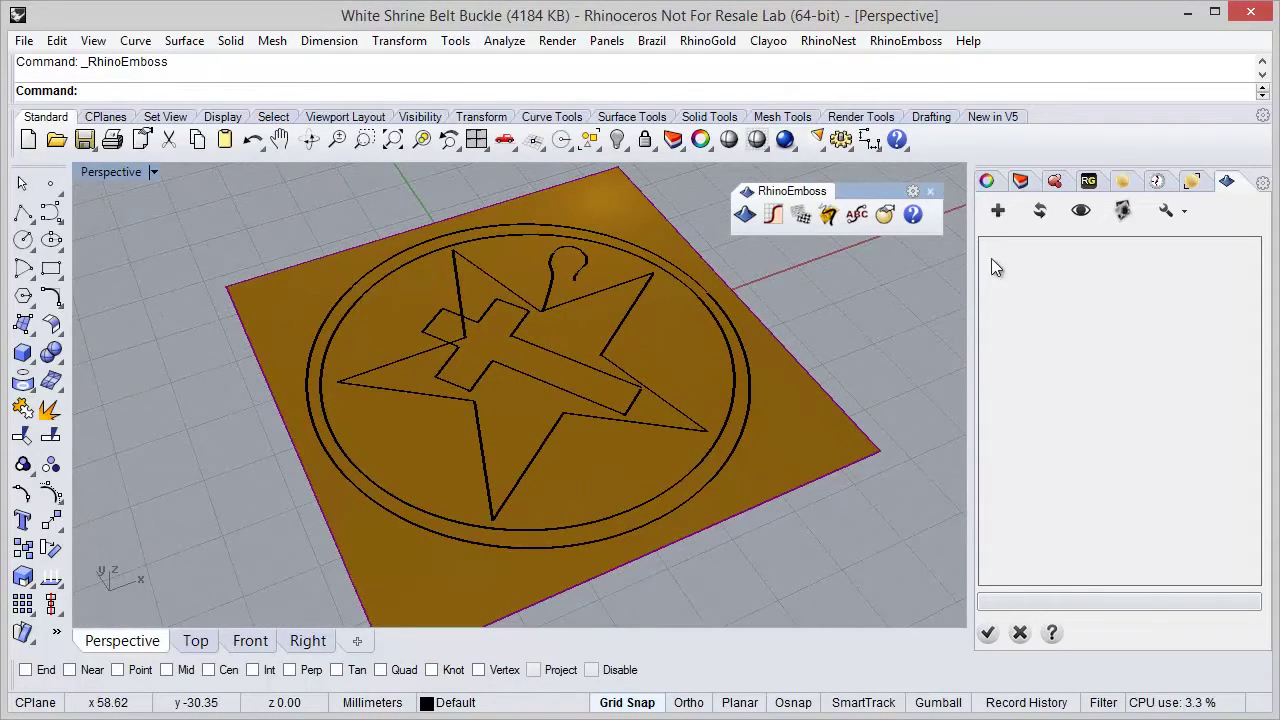
Add an Extrude emboss operation using the outer circle.
click(997, 214)
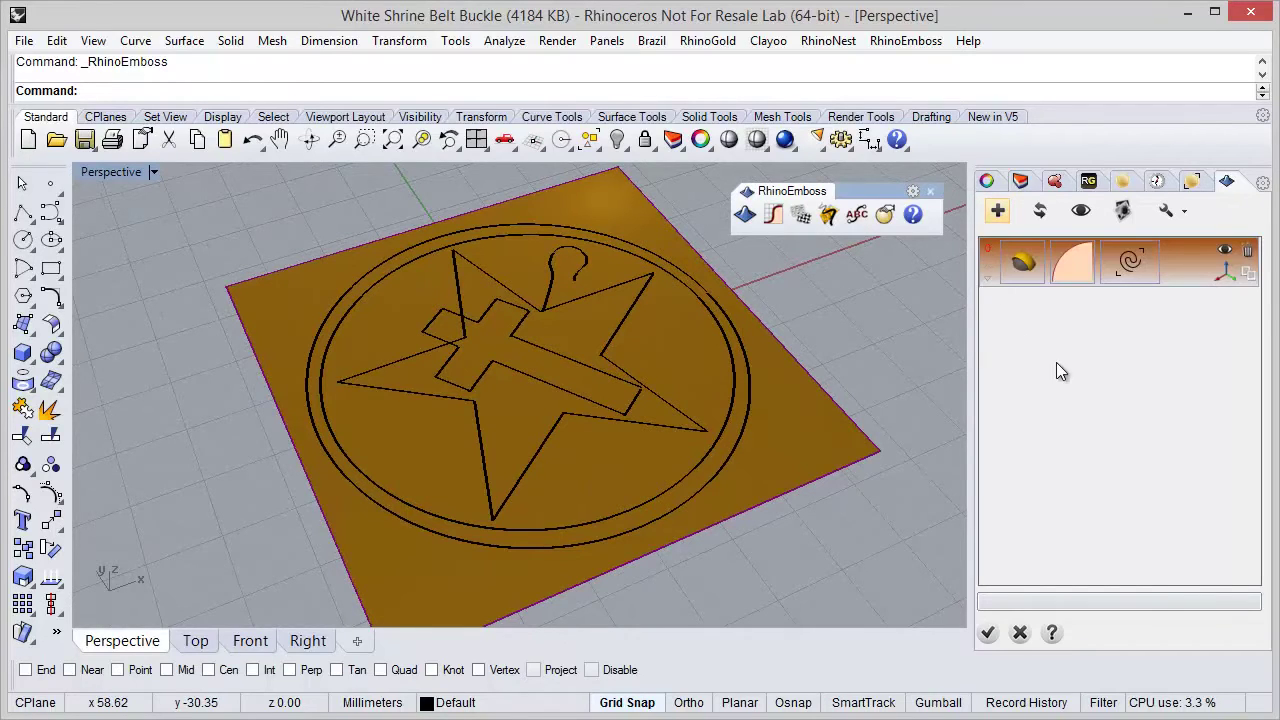
click(1021, 268)
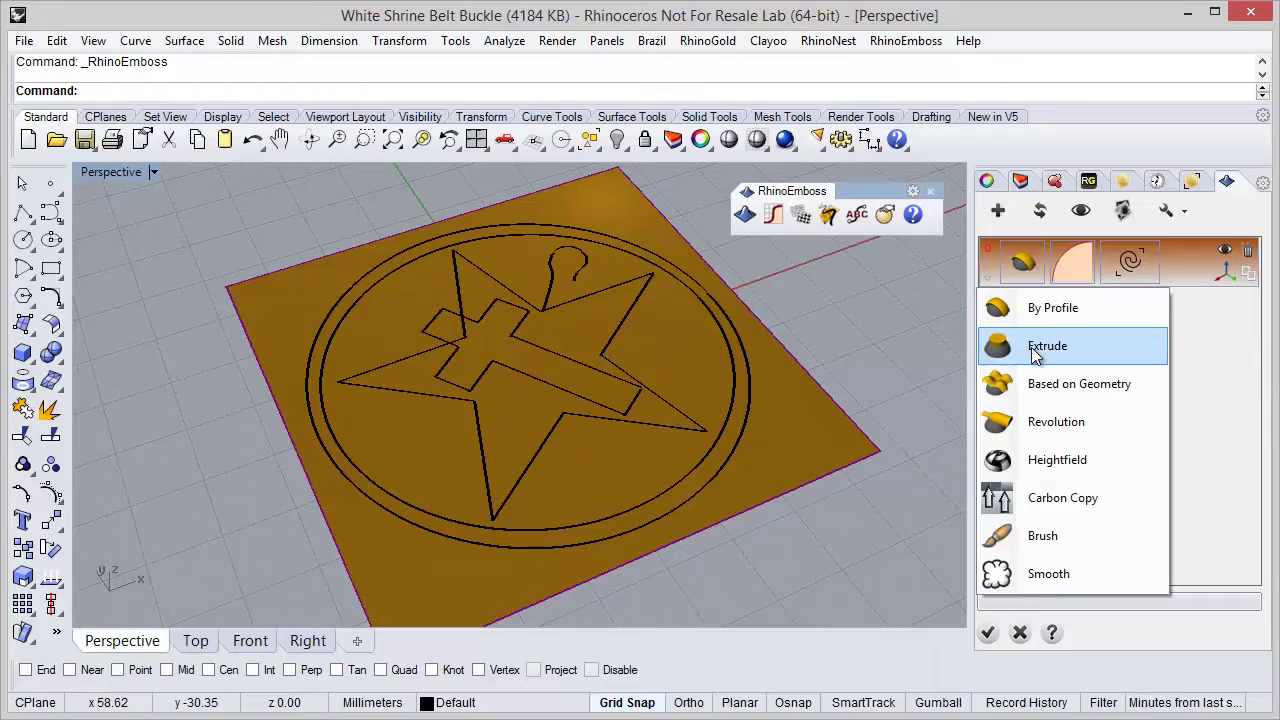
click(1031, 347)
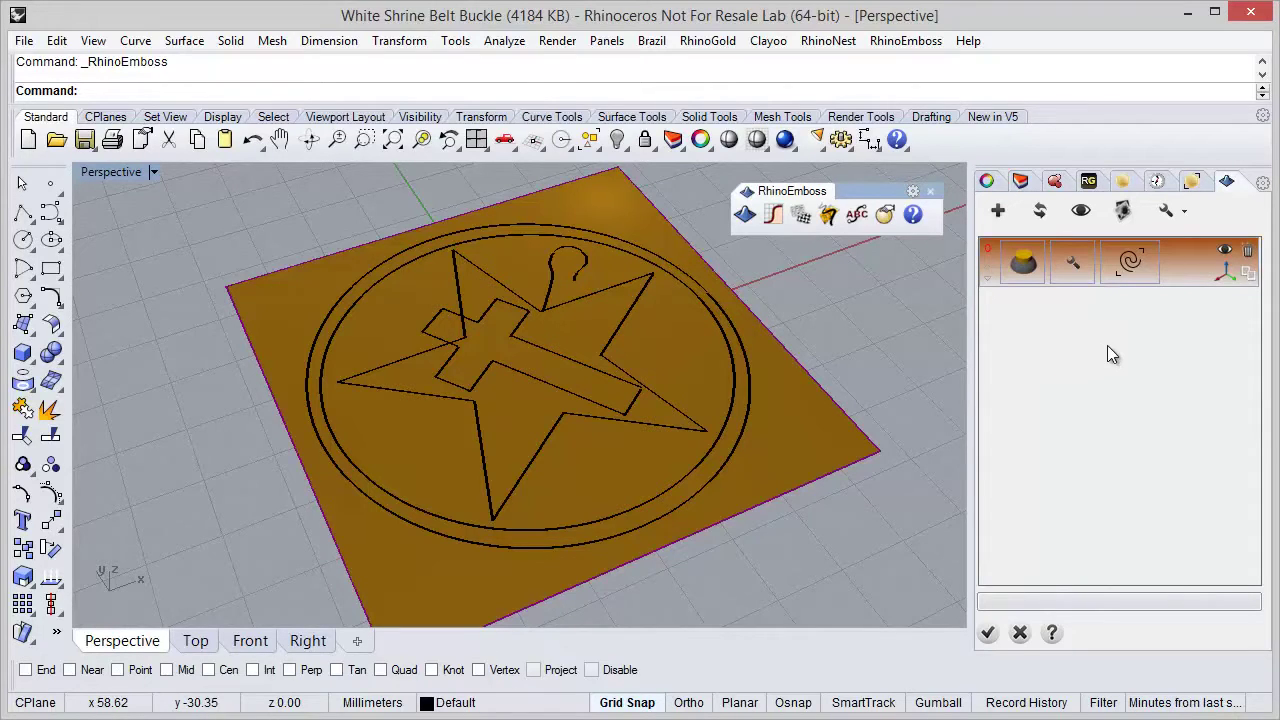
click(1127, 270)
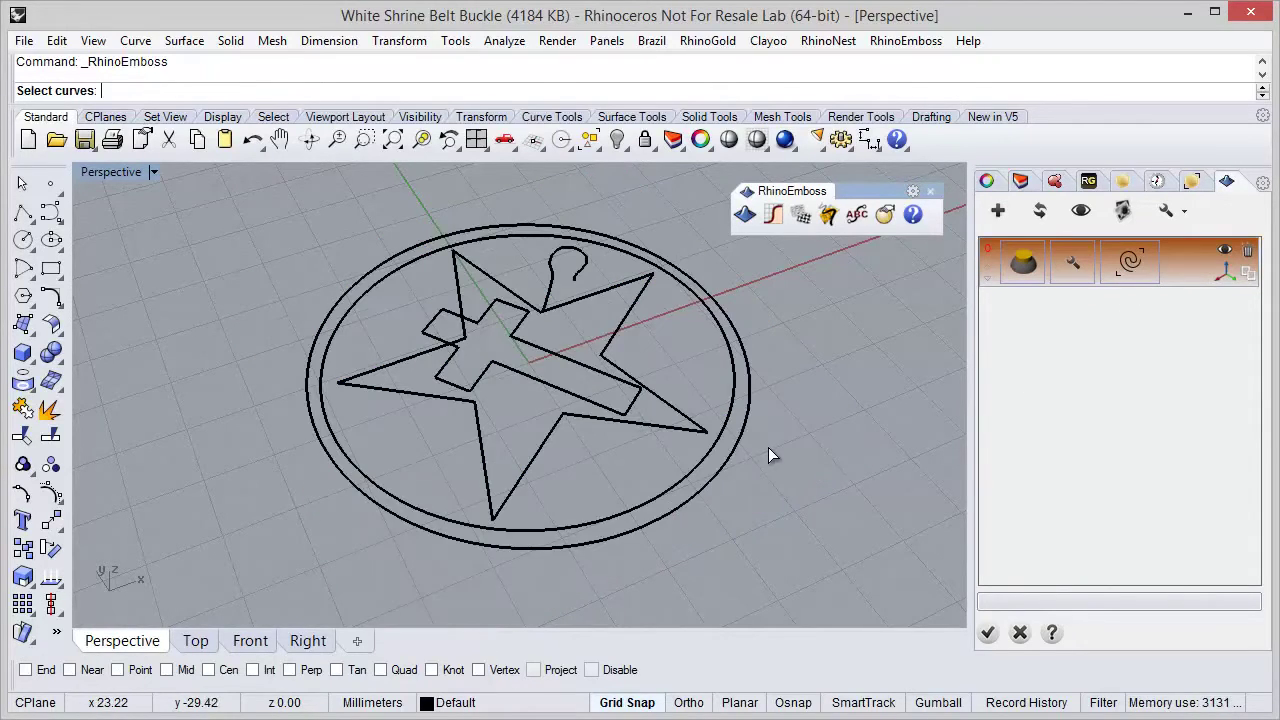
click(725, 460)
key(Return)
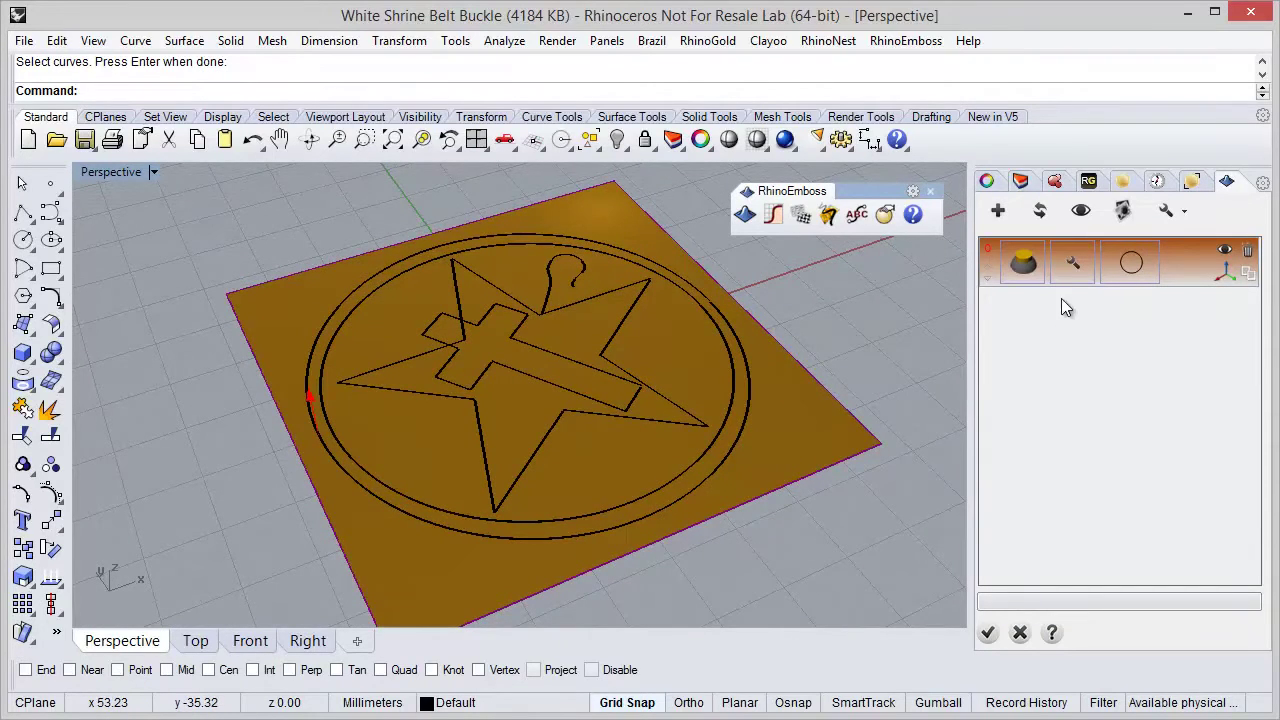
Set the extrusion height to 1.50 and build the relief mesh.
click(1069, 272)
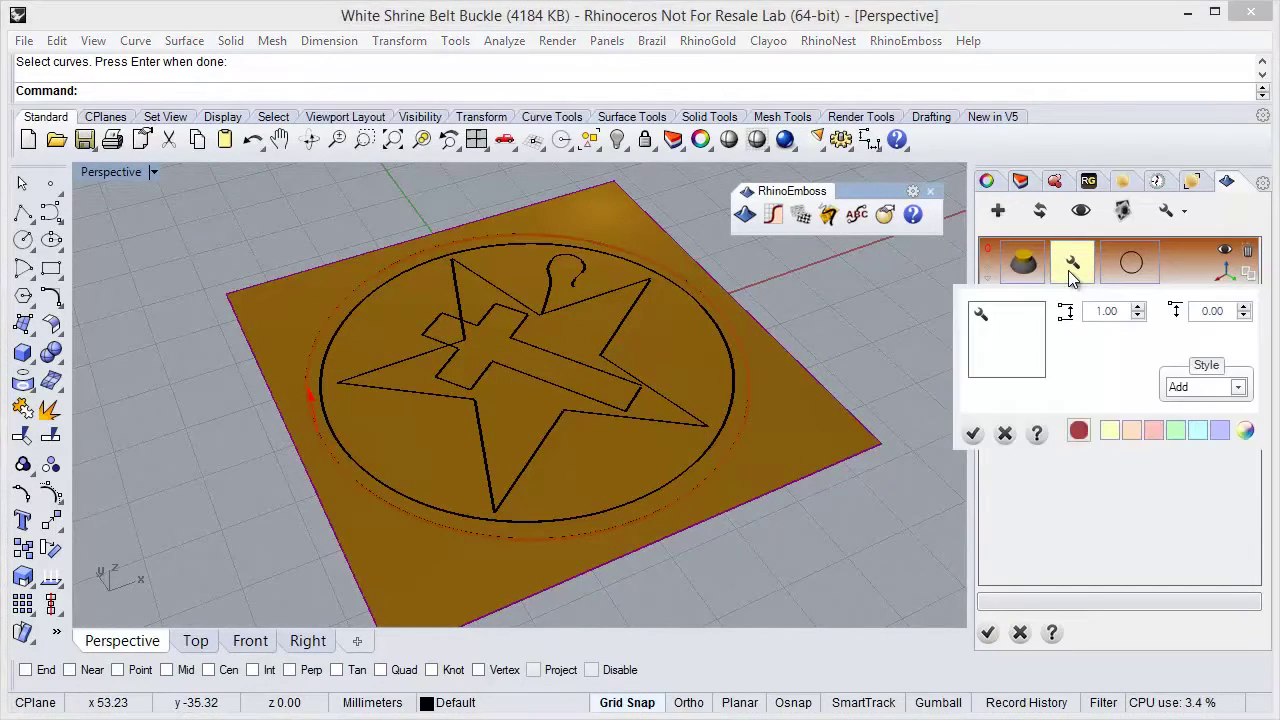
click(1137, 306)
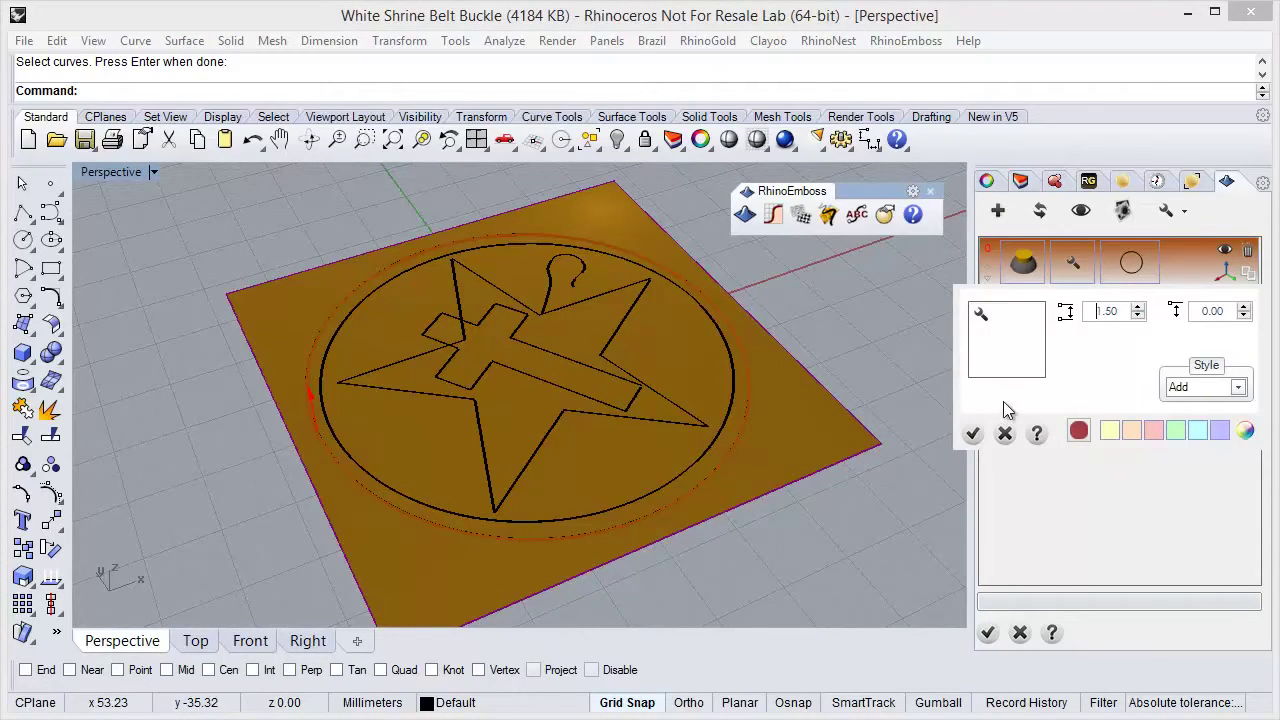
click(972, 433)
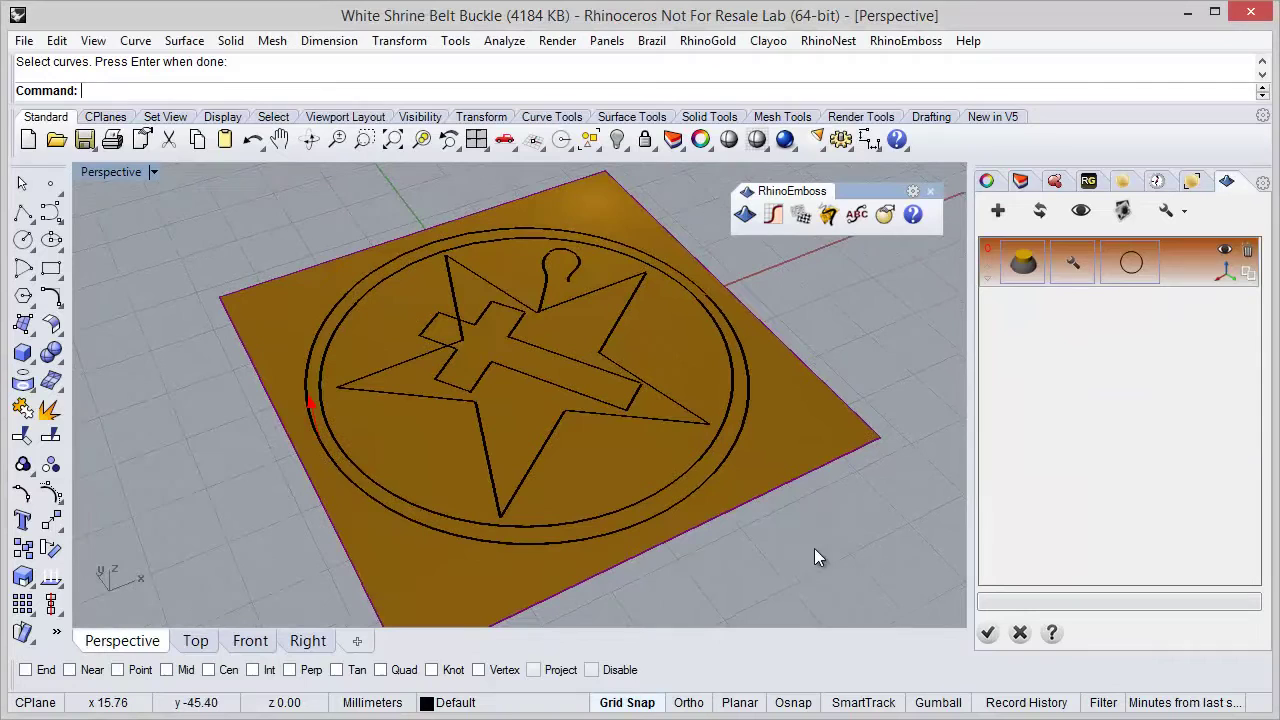
click(1038, 213)
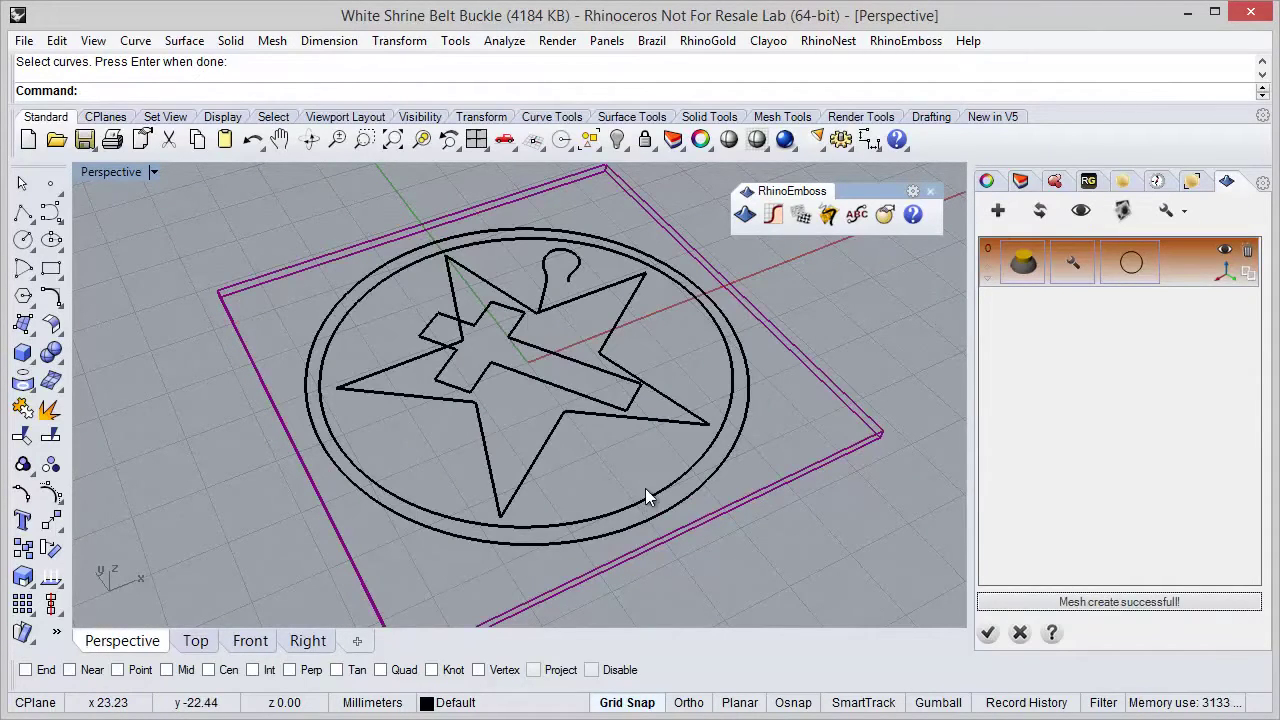
mouse_move(647, 475)
right_down()
mouse_move(584, 471)
mouse_move(623, 491)
mouse_move(636, 480)
right_up()
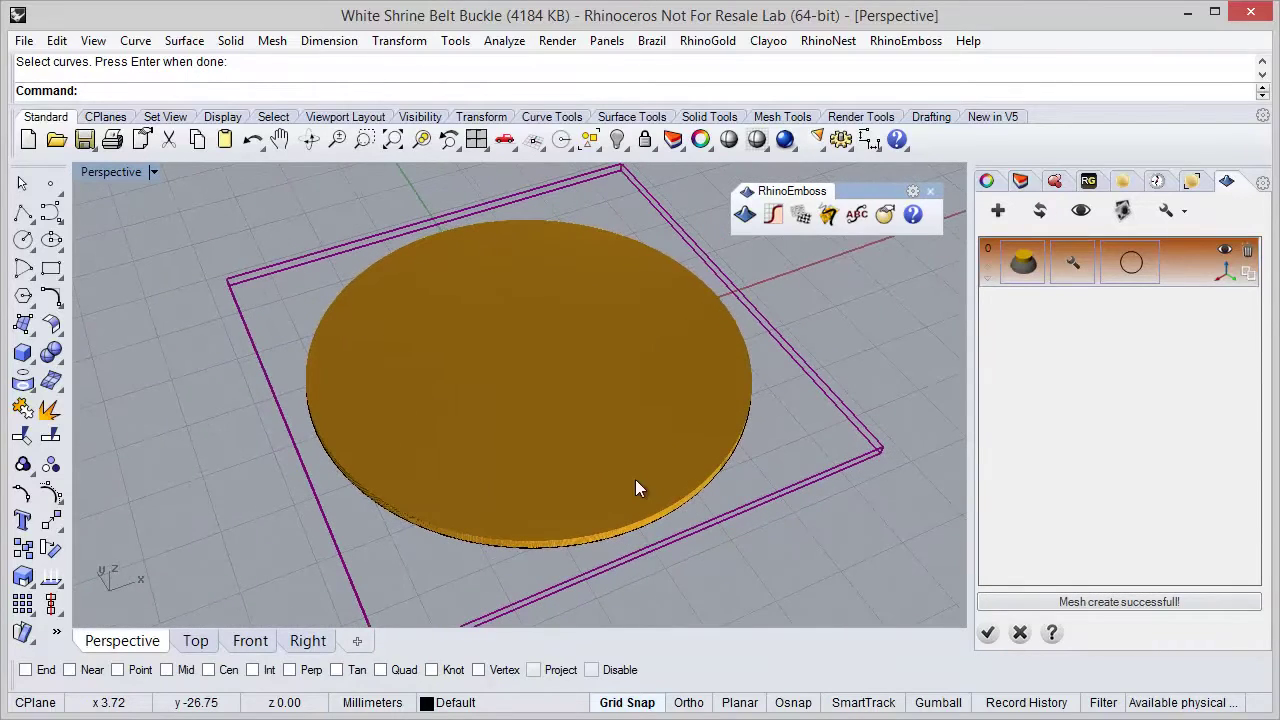
Add a By Profile operation on the two outer rim circles with a 1.00-high, 1.56-wide Add profile.
click(997, 211)
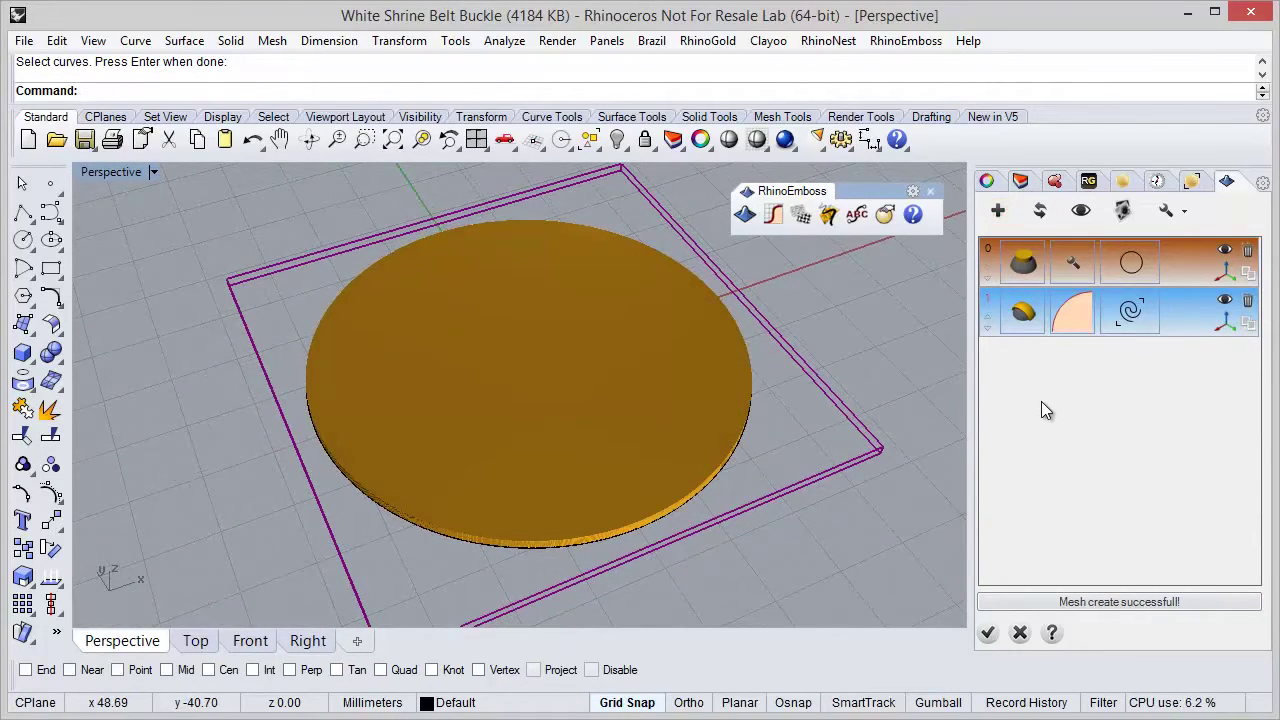
click(1023, 312)
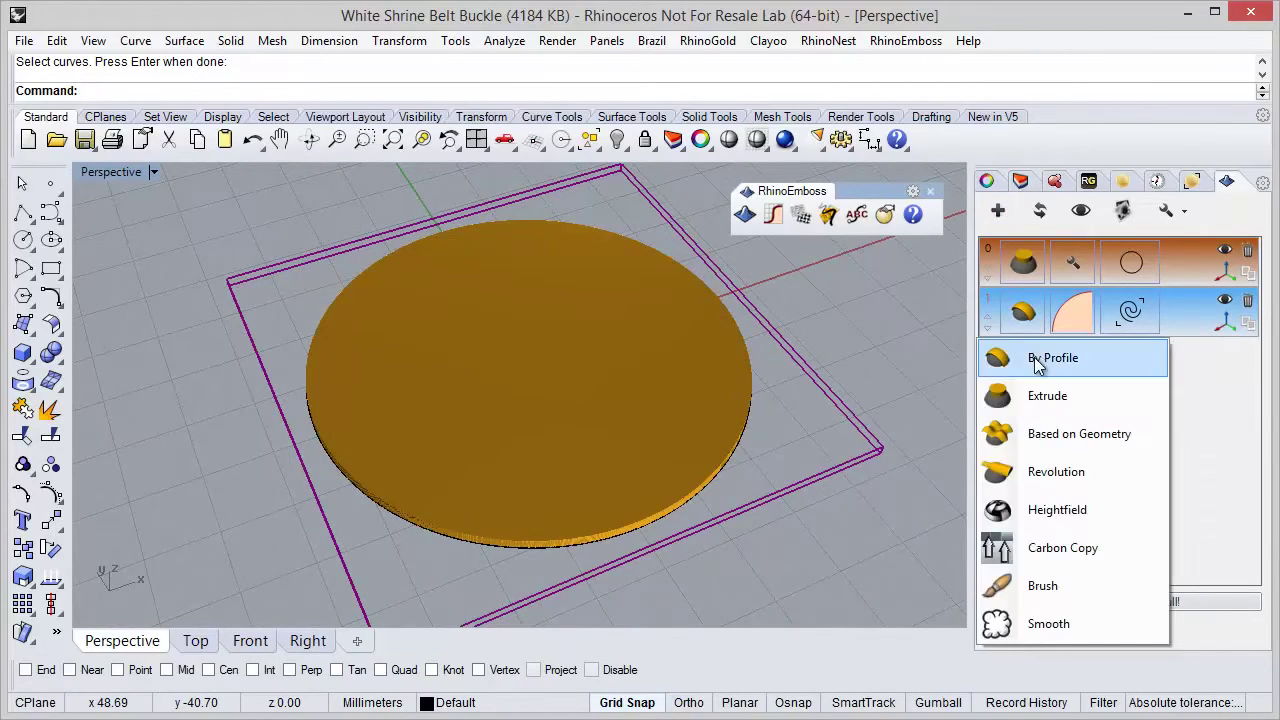
click(1060, 357)
click(1130, 316)
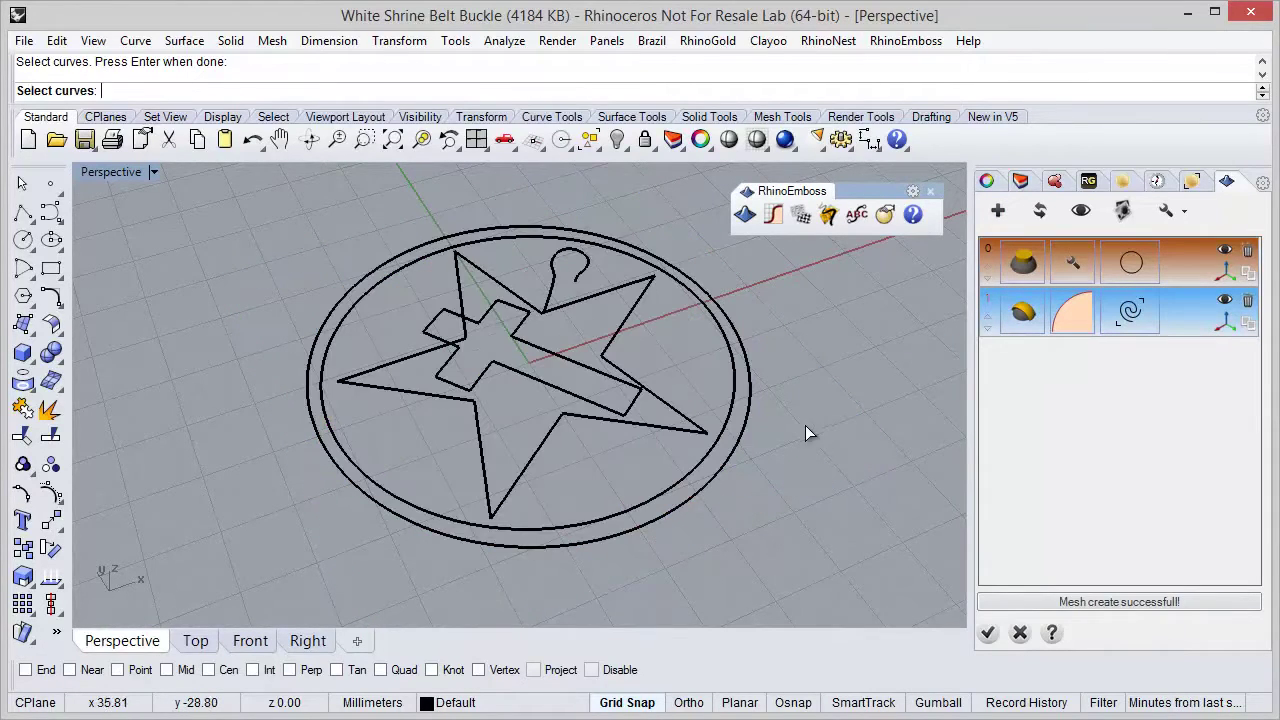
click(651, 516)
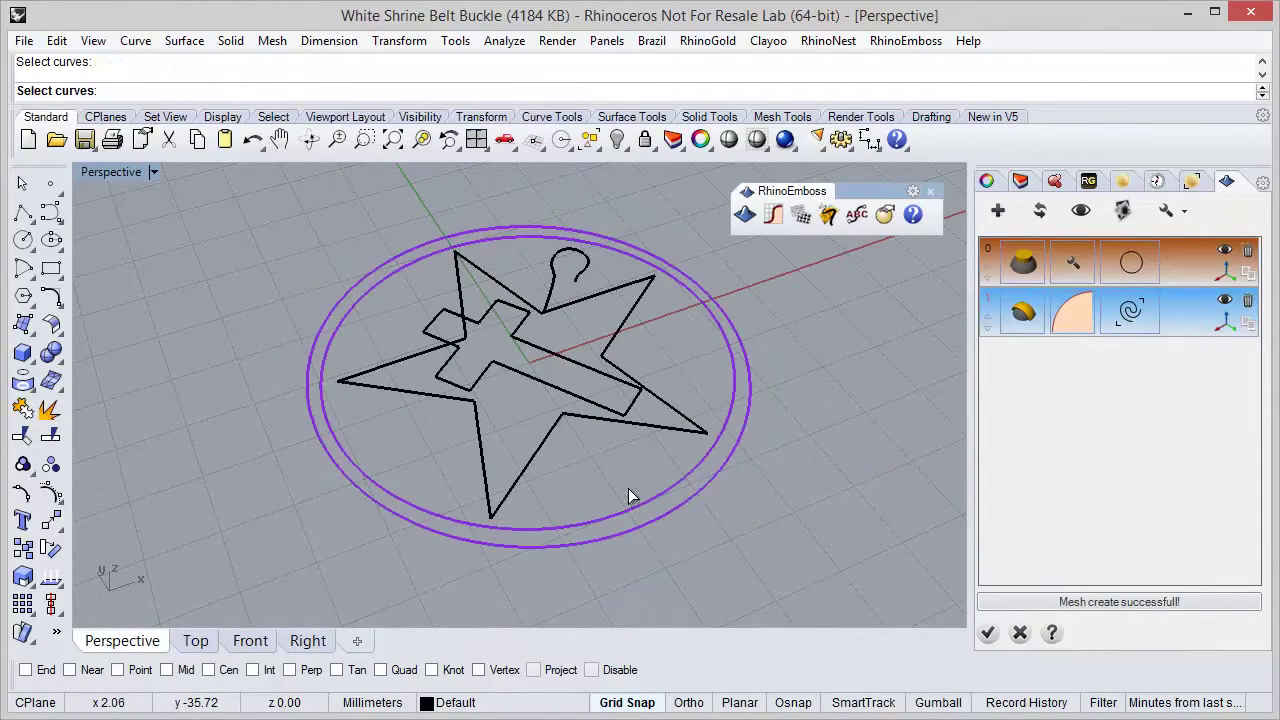
right_click(720, 507)
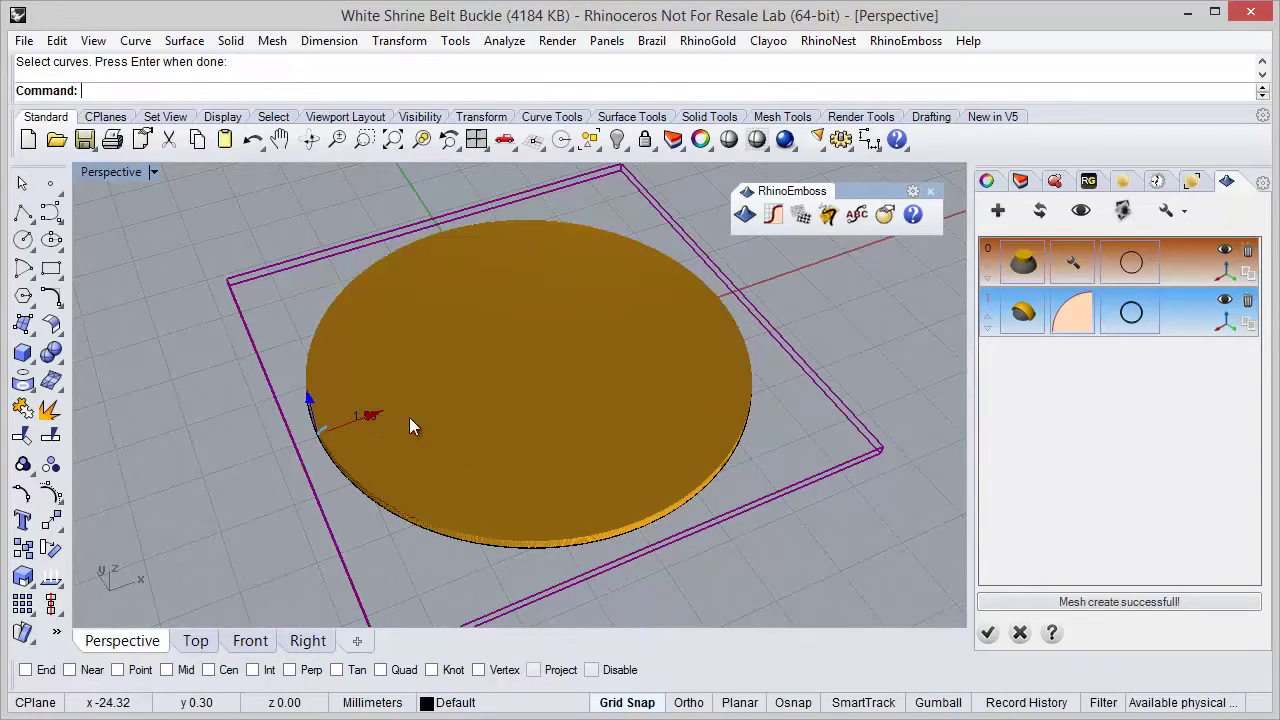
click(1068, 318)
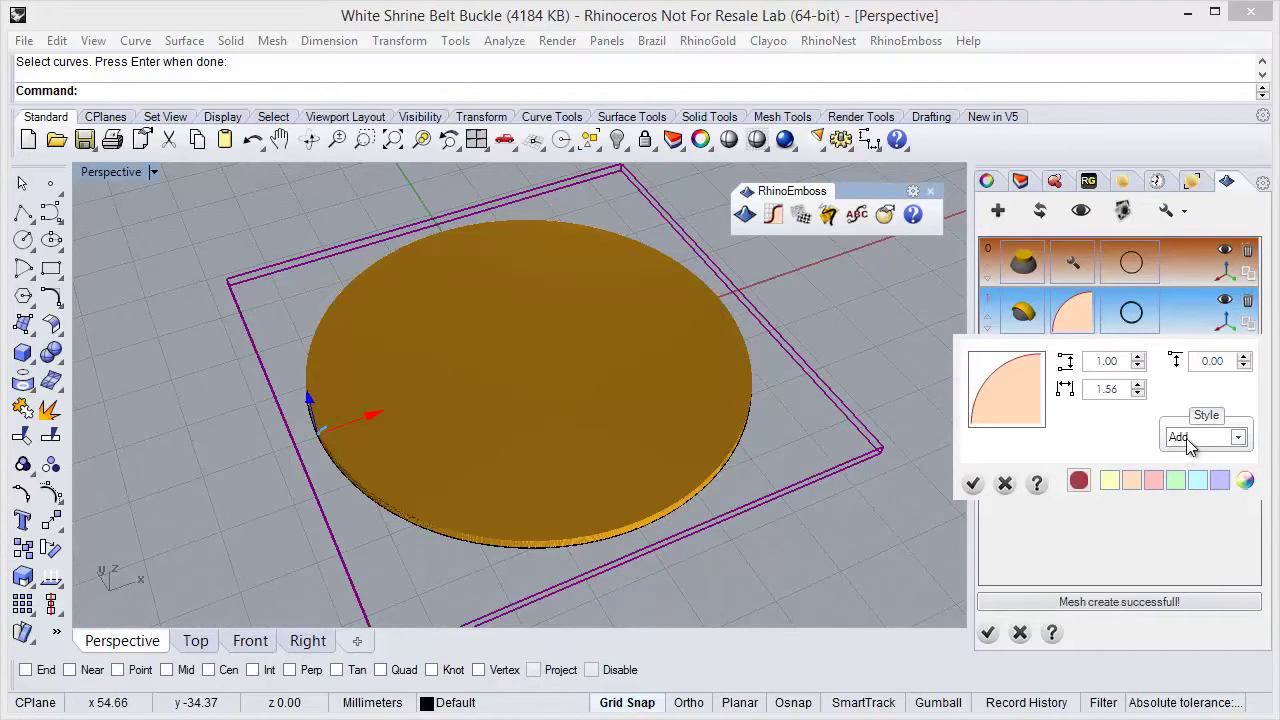
click(978, 483)
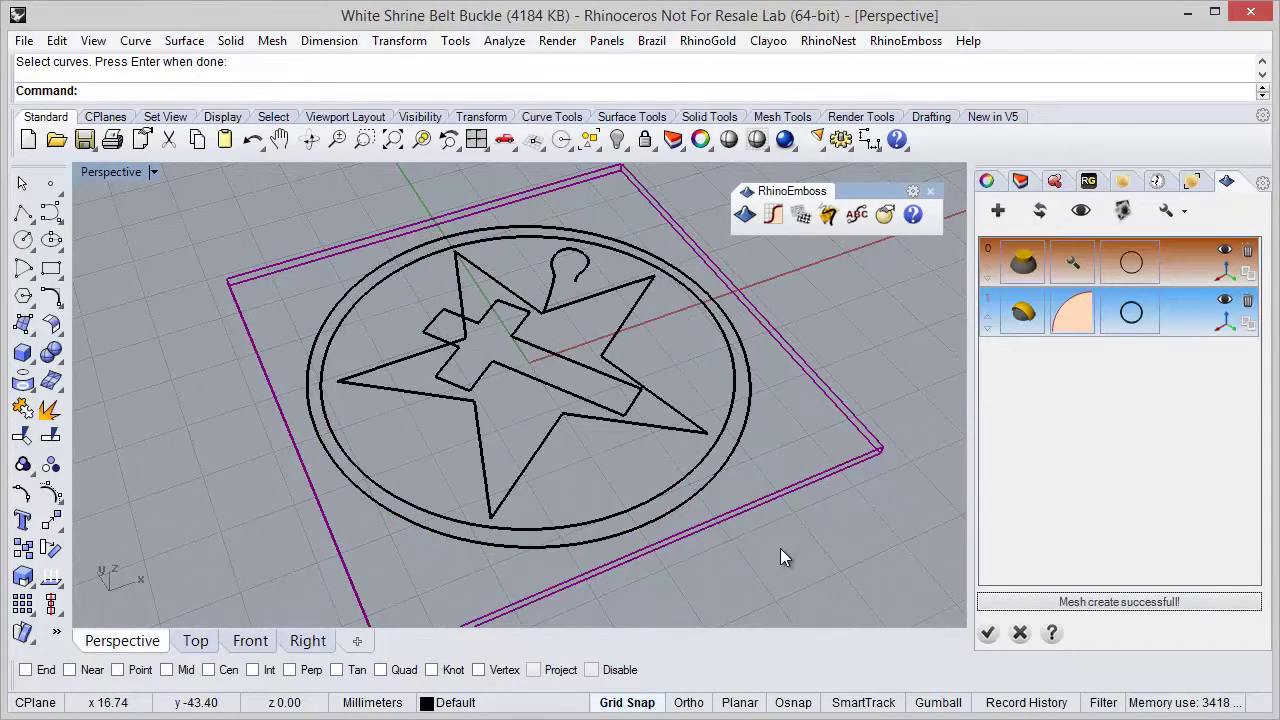
right_drag(778, 554, 721, 556)
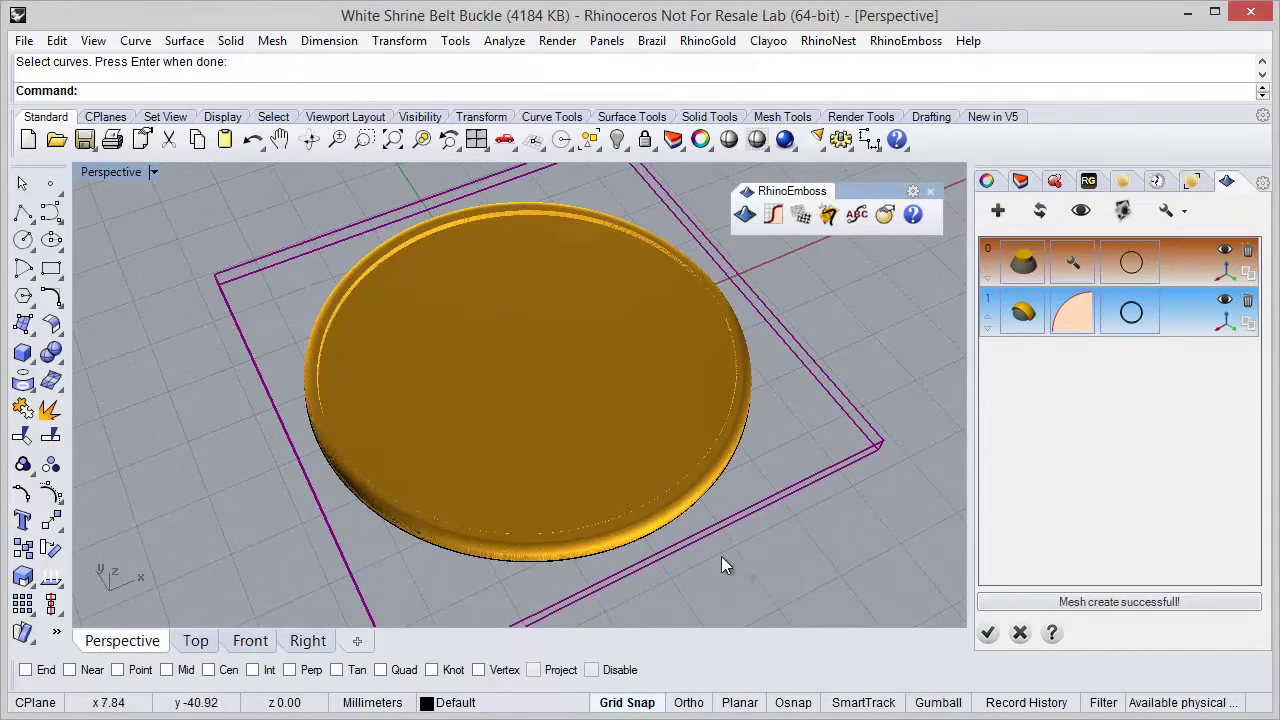
Add a third emboss layer on the star outline.
click(996, 213)
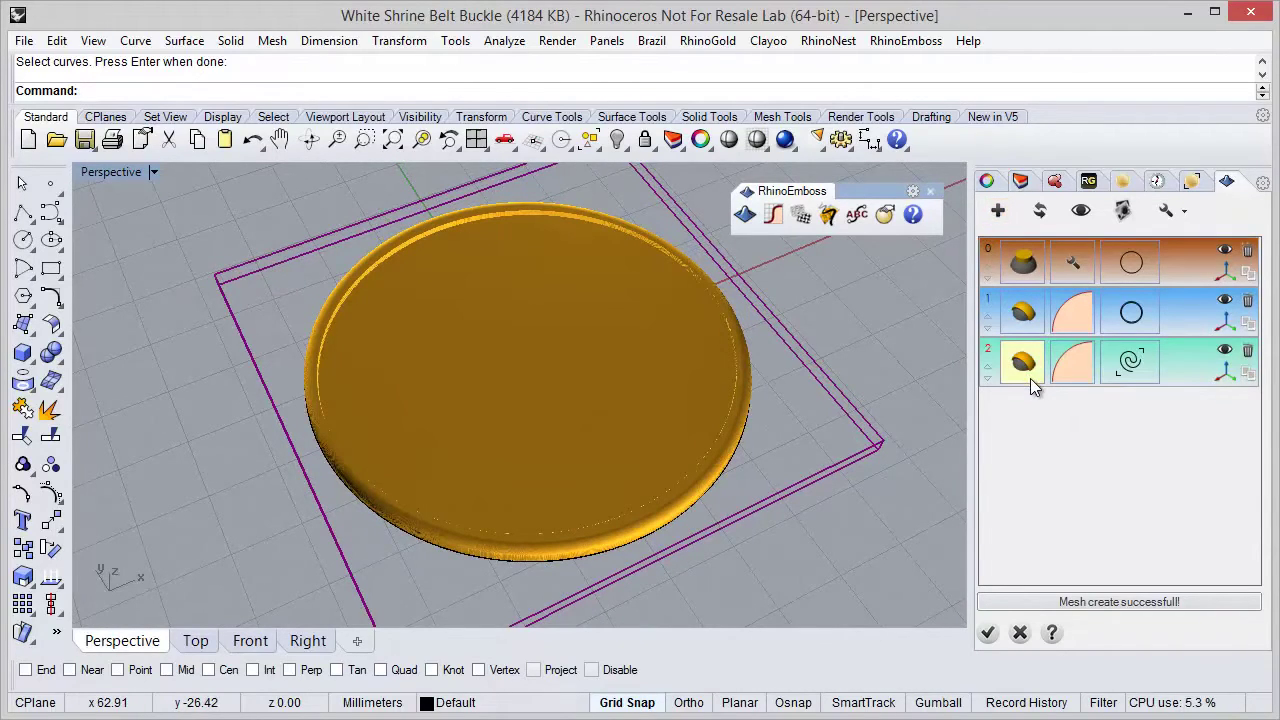
click(1134, 366)
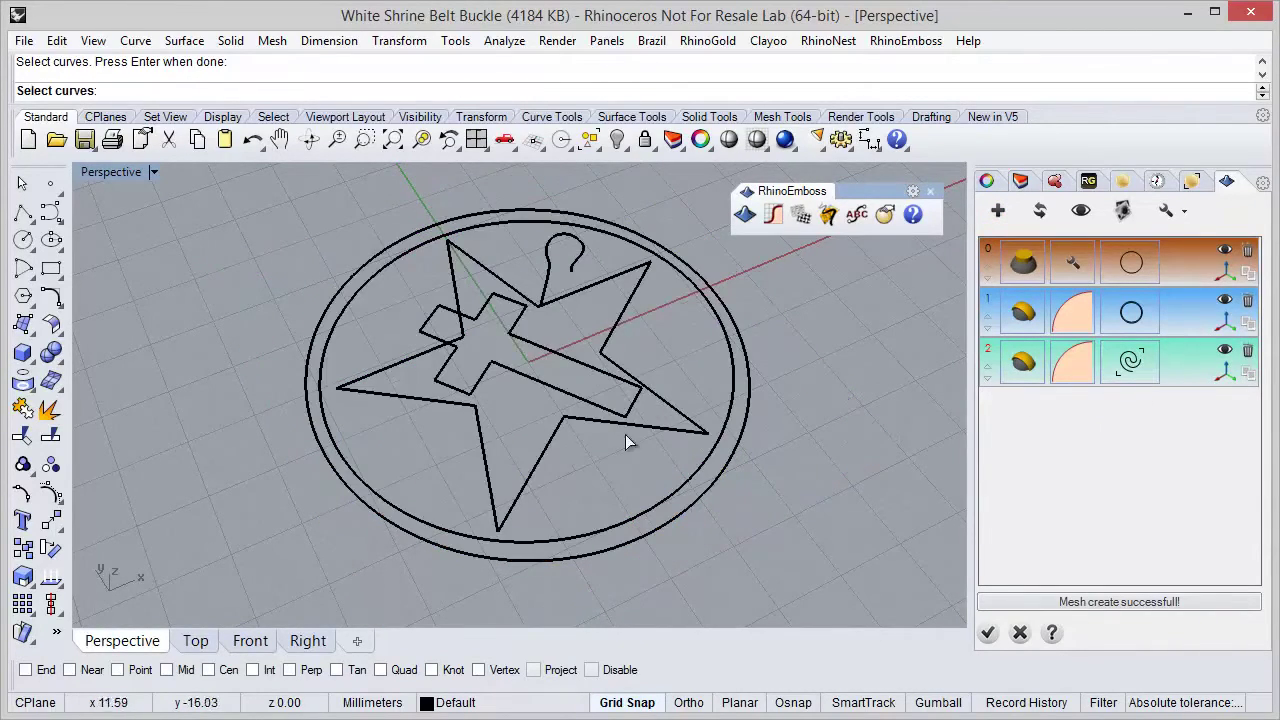
click(541, 456)
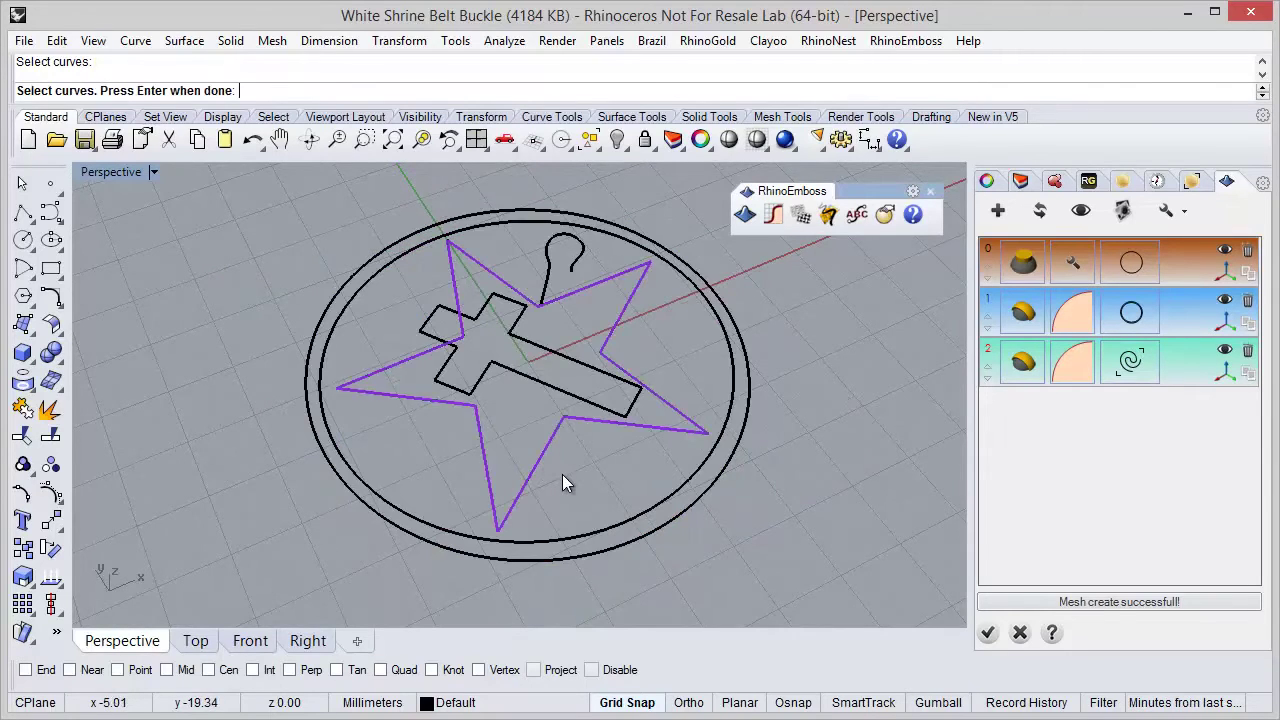
key(Return)
mouse_move(665, 550)
right_down()
mouse_move(669, 531)
mouse_move(651, 543)
mouse_move(672, 530)
right_up()
Give the star layer the Brush 032 linear-ramp profile.
click(1071, 368)
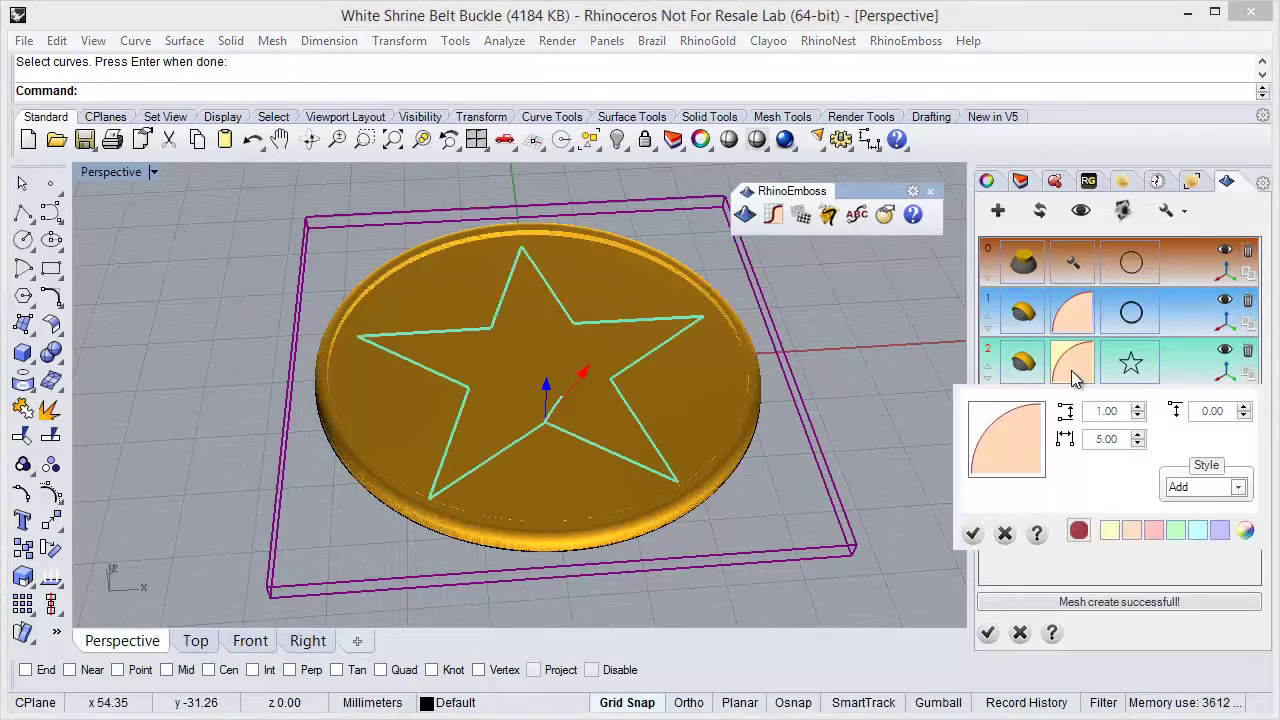
click(1014, 460)
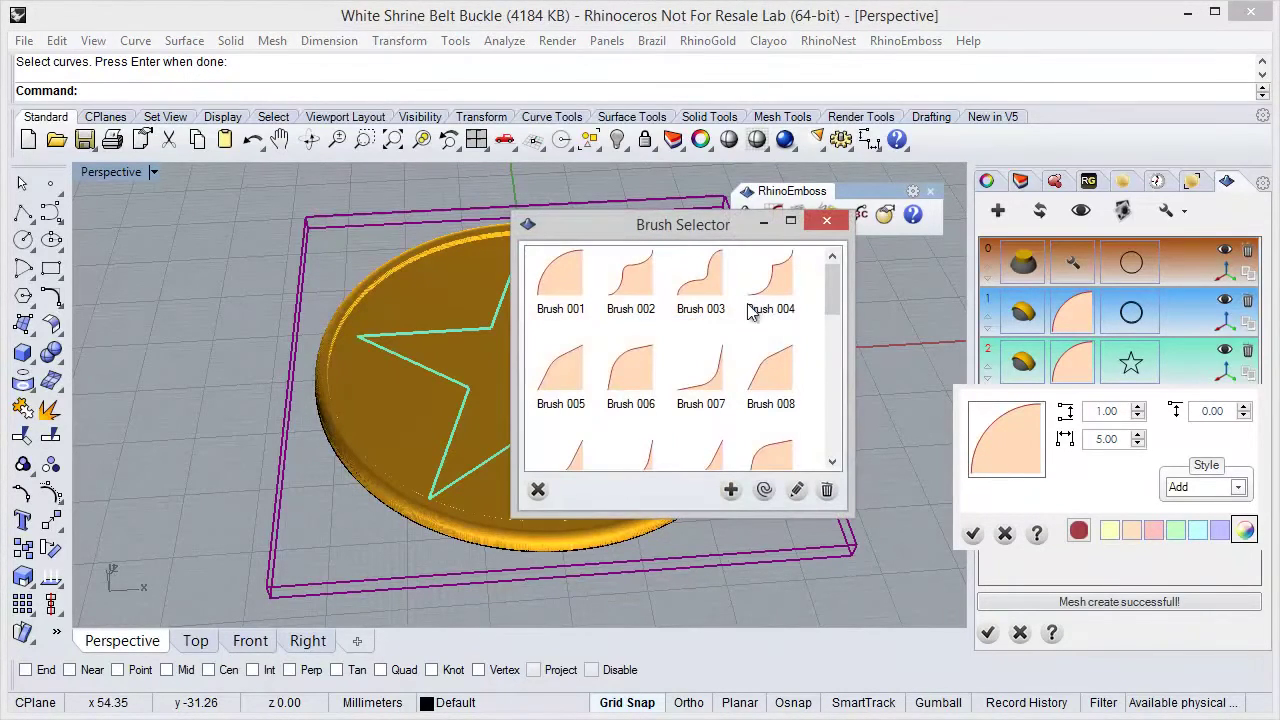
drag(830, 278, 831, 405)
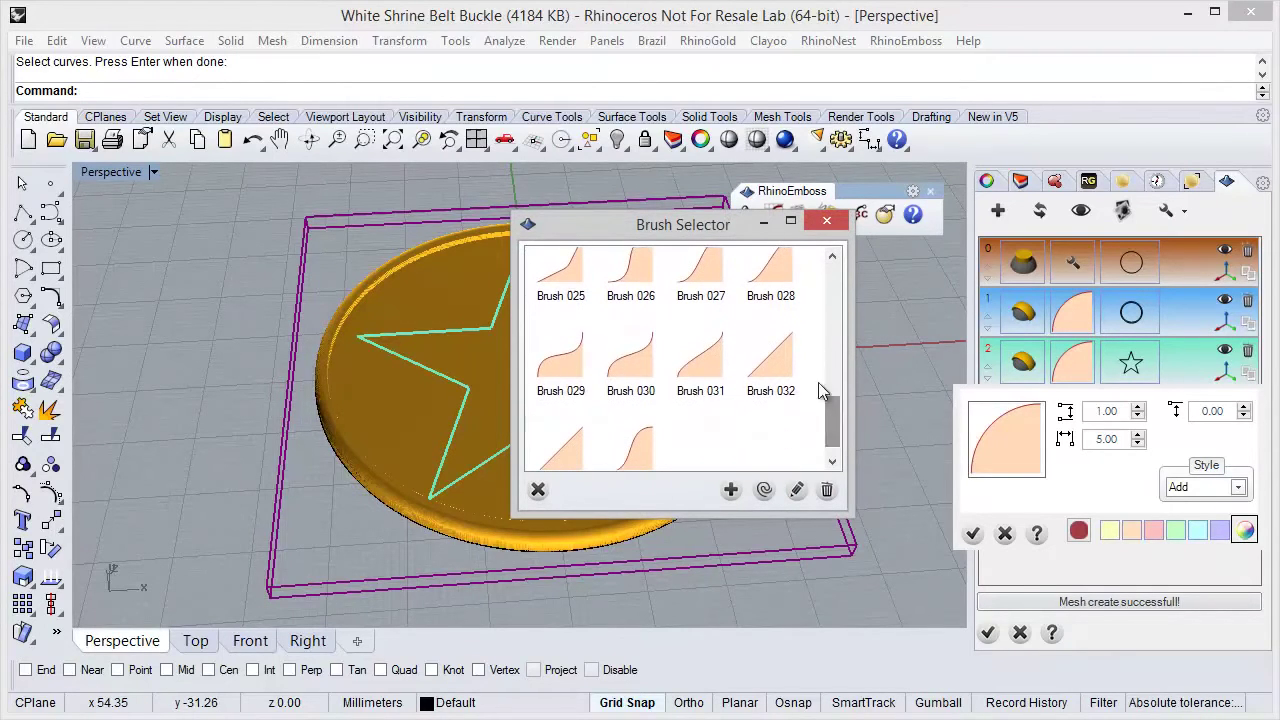
double_click(779, 358)
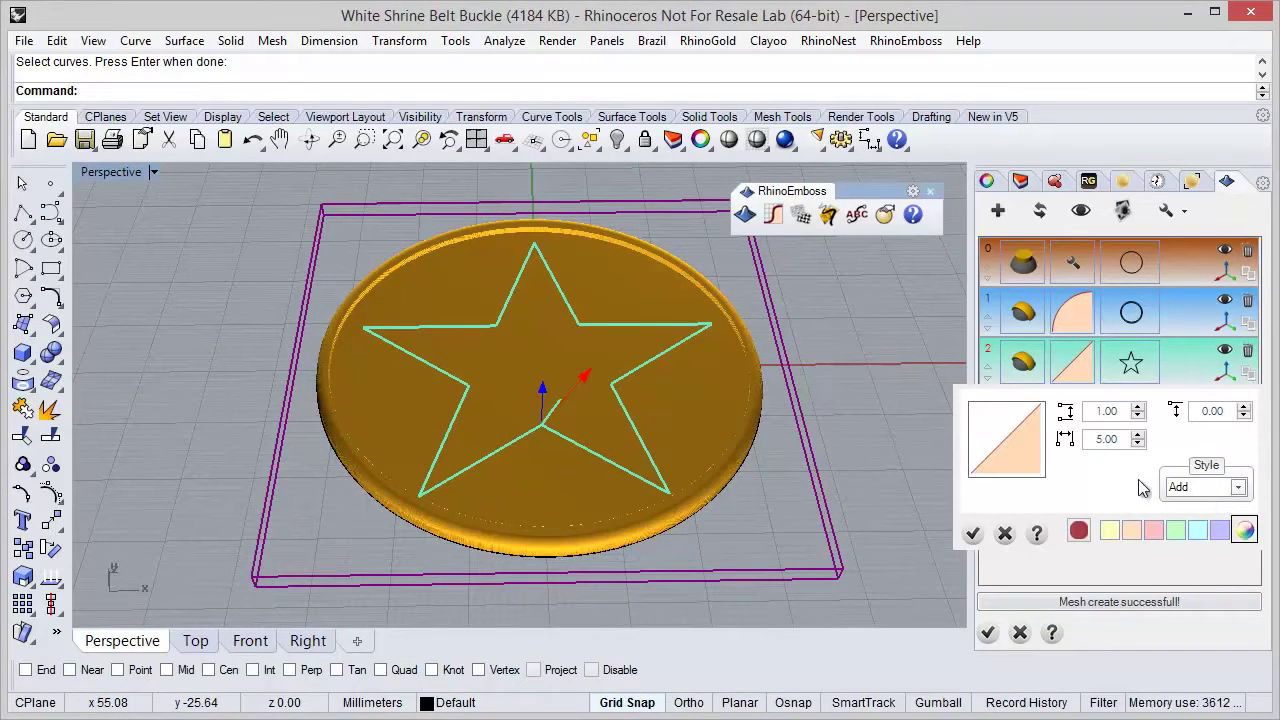
click(972, 533)
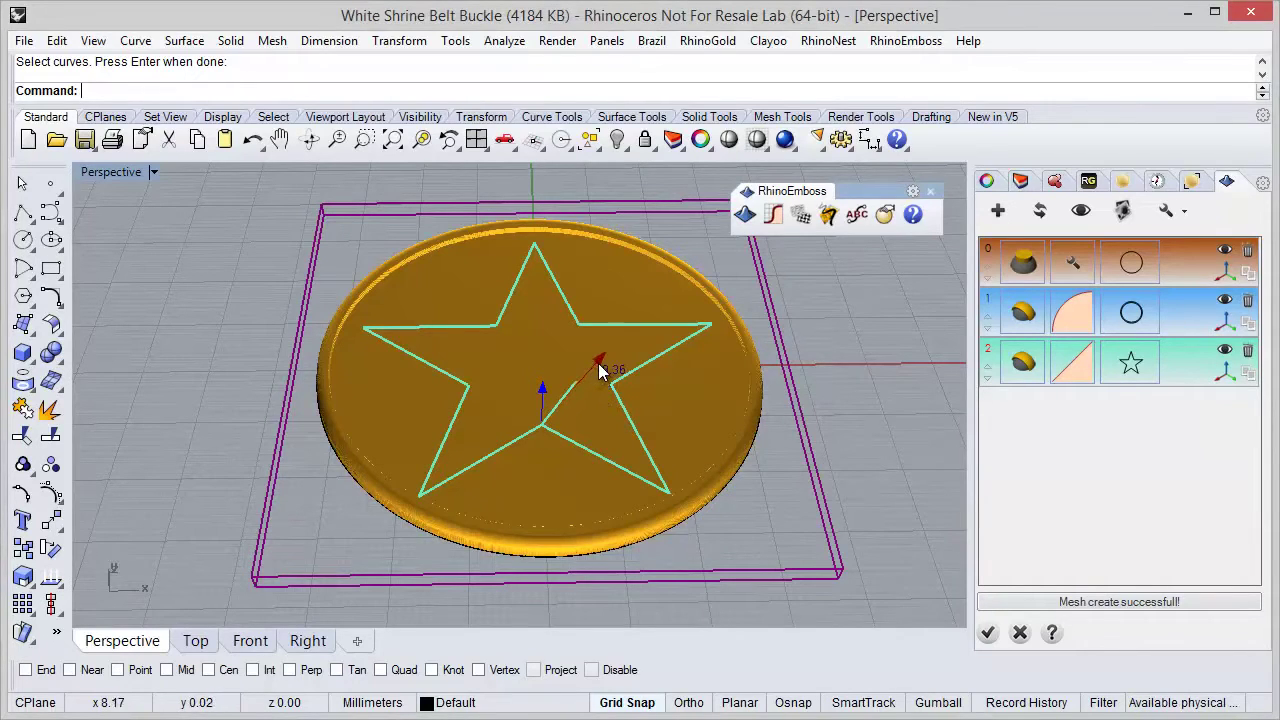
Set the gumball offset distance to 0.
click(542, 384)
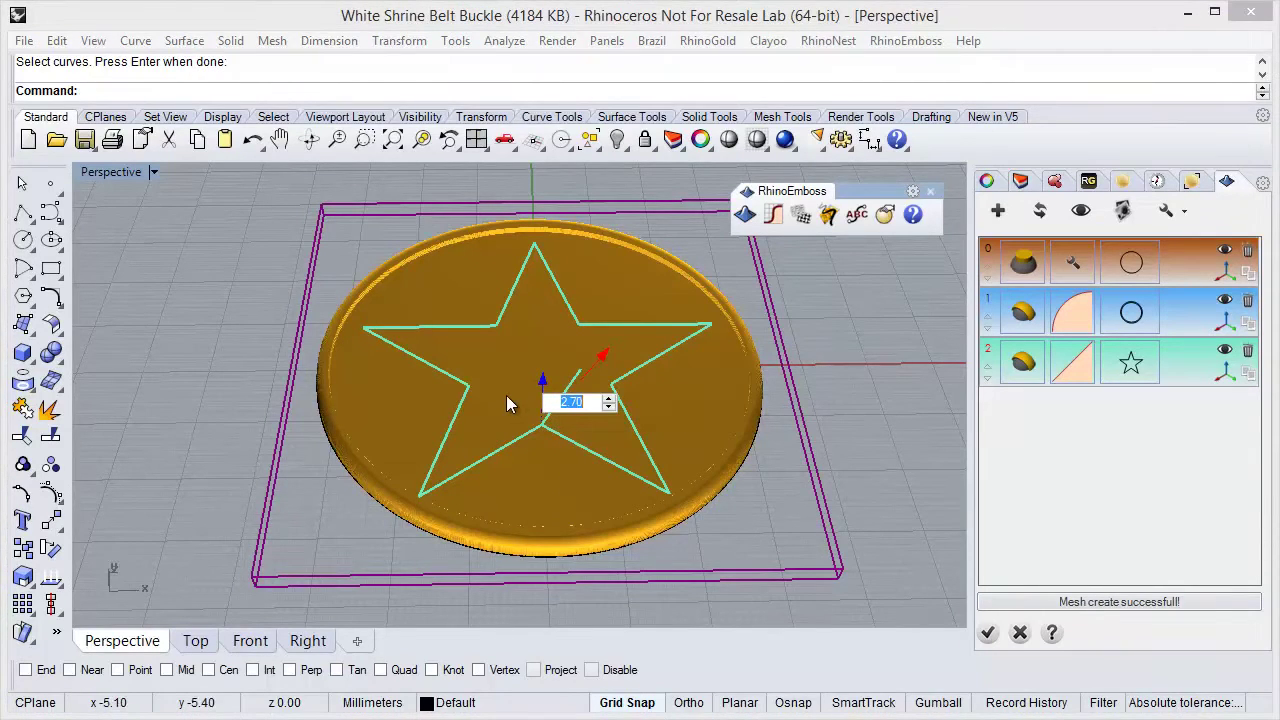
text(0)
key(Return)
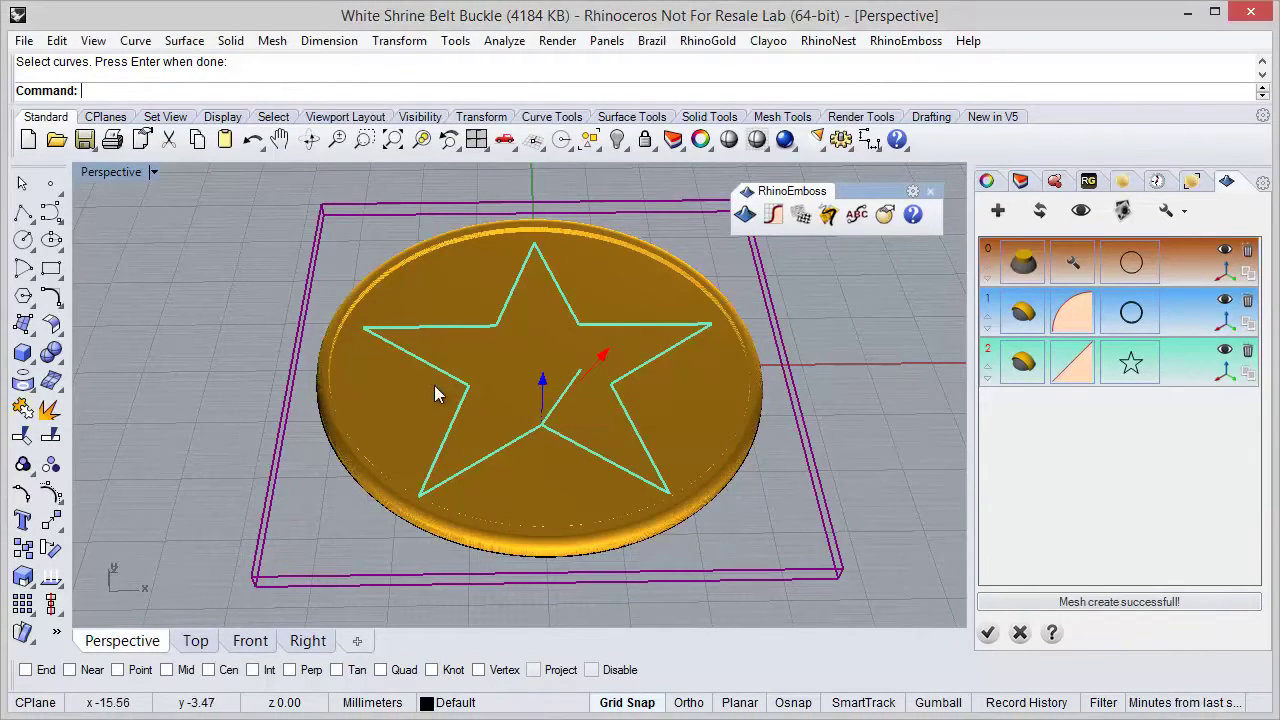
Rebuild the relief mesh and orbit to check the faceted star on the rimmed disc.
right_drag(493, 450, 532, 451)
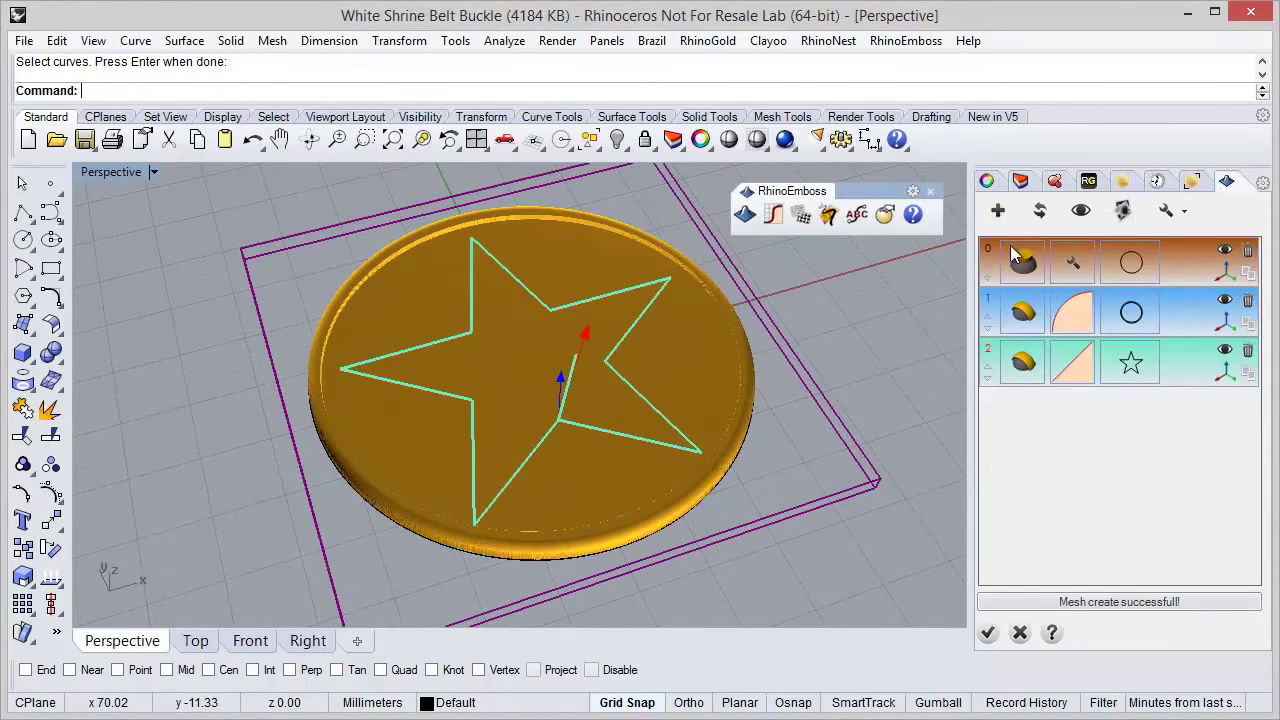
click(1040, 215)
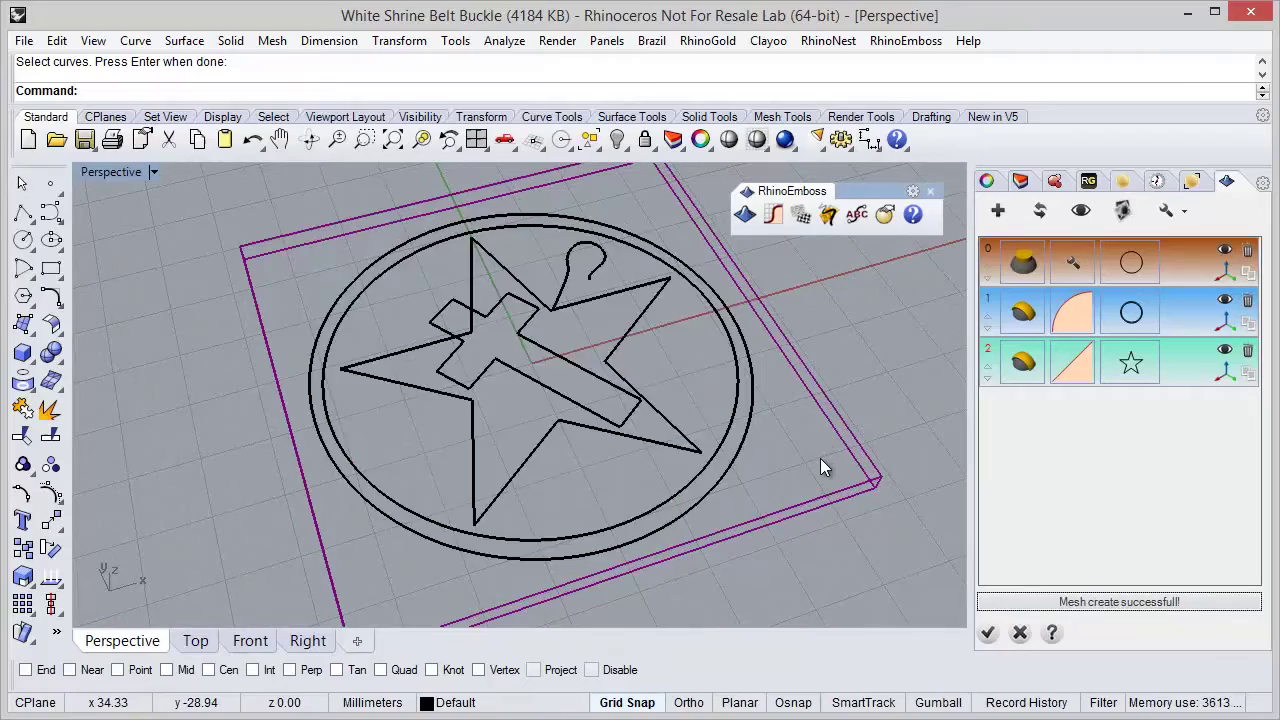
right_drag(780, 440, 565, 375)
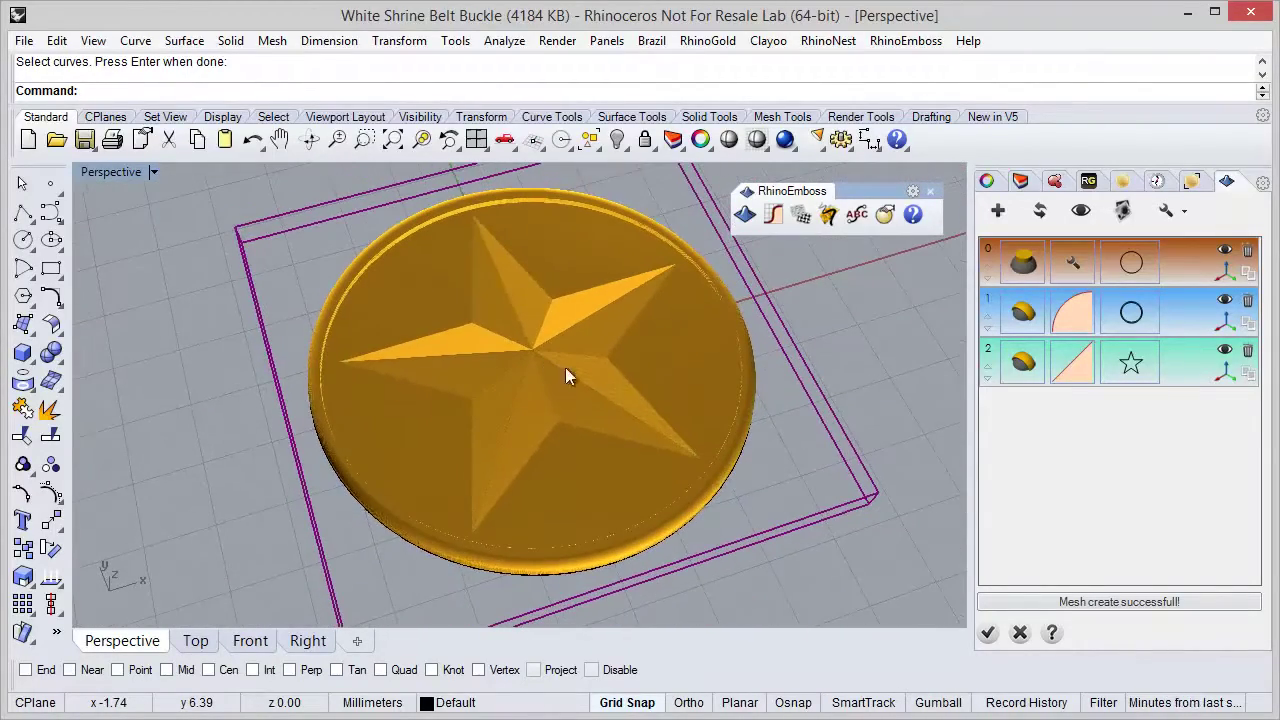
Add a fourth emboss layer as an extrusion of the cross outline.
click(997, 210)
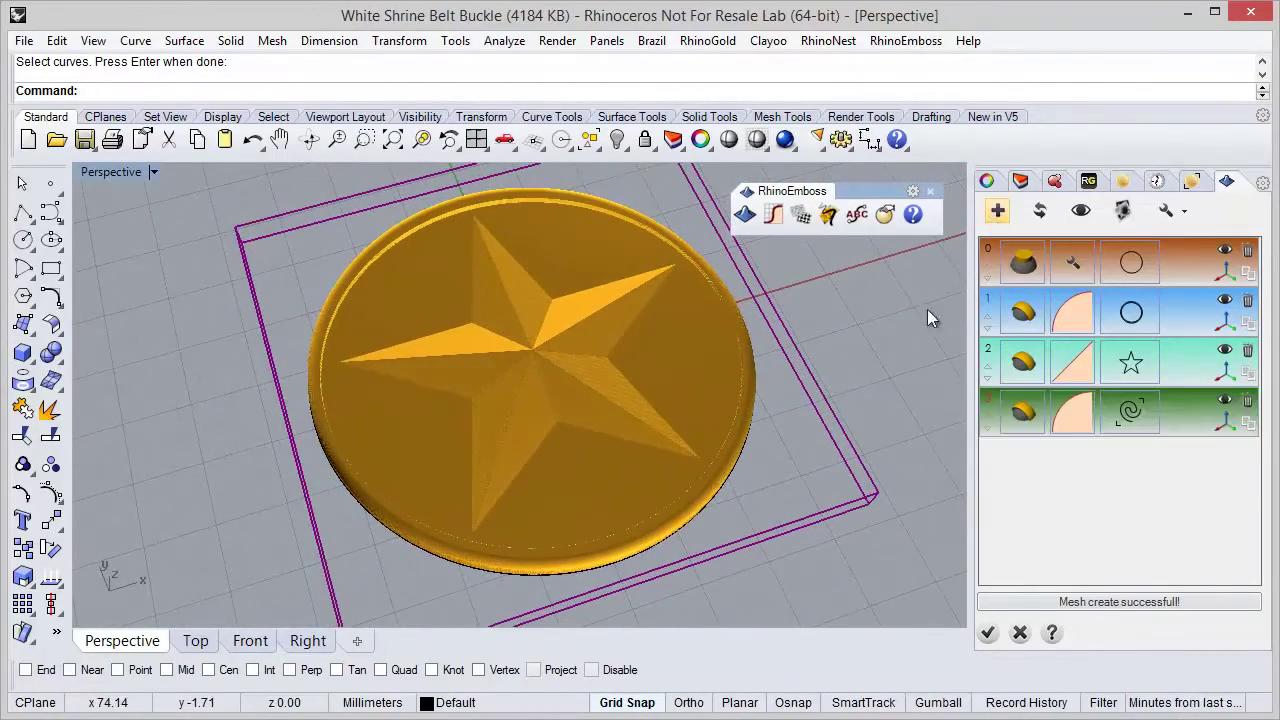
click(1029, 423)
click(1031, 480)
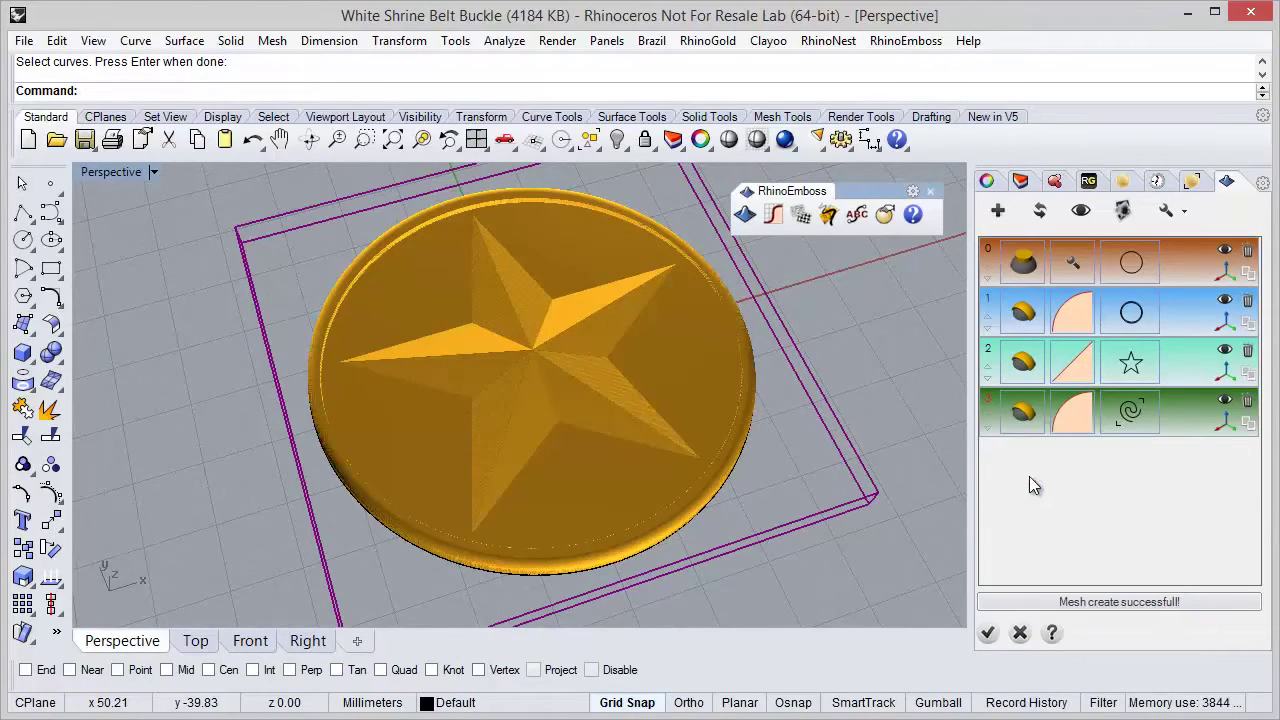
click(1130, 425)
click(627, 427)
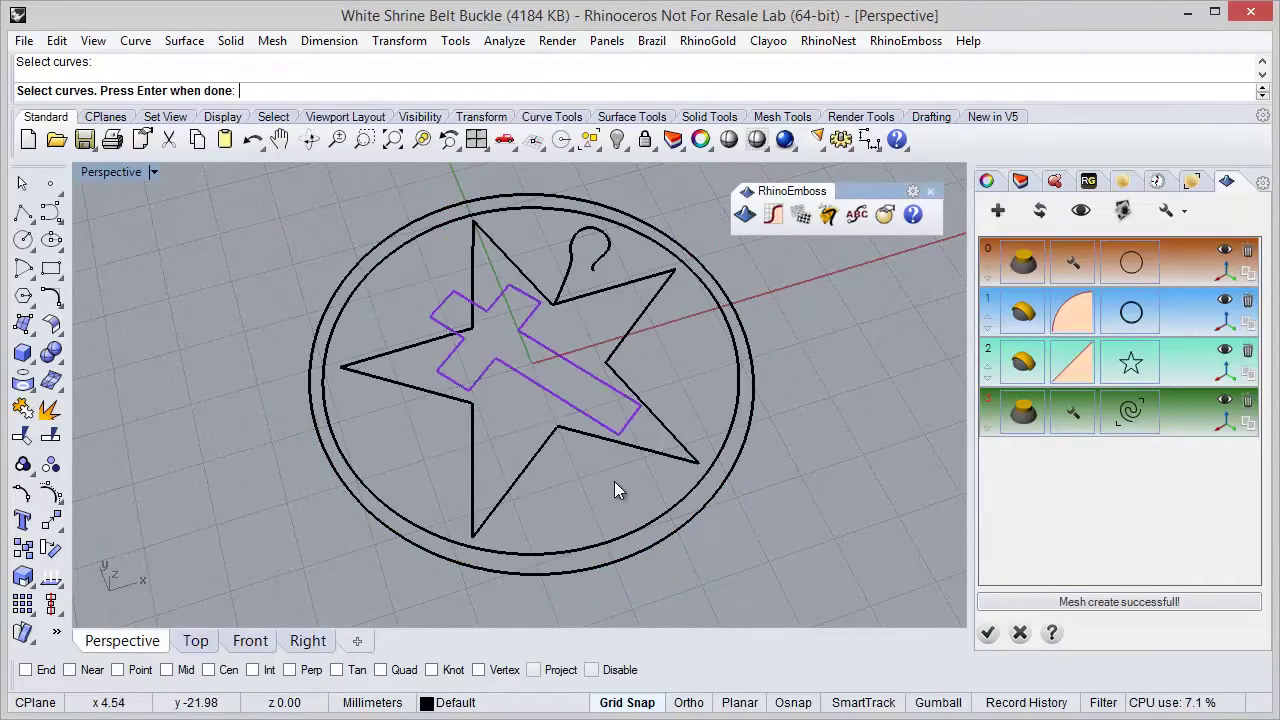
key(Return)
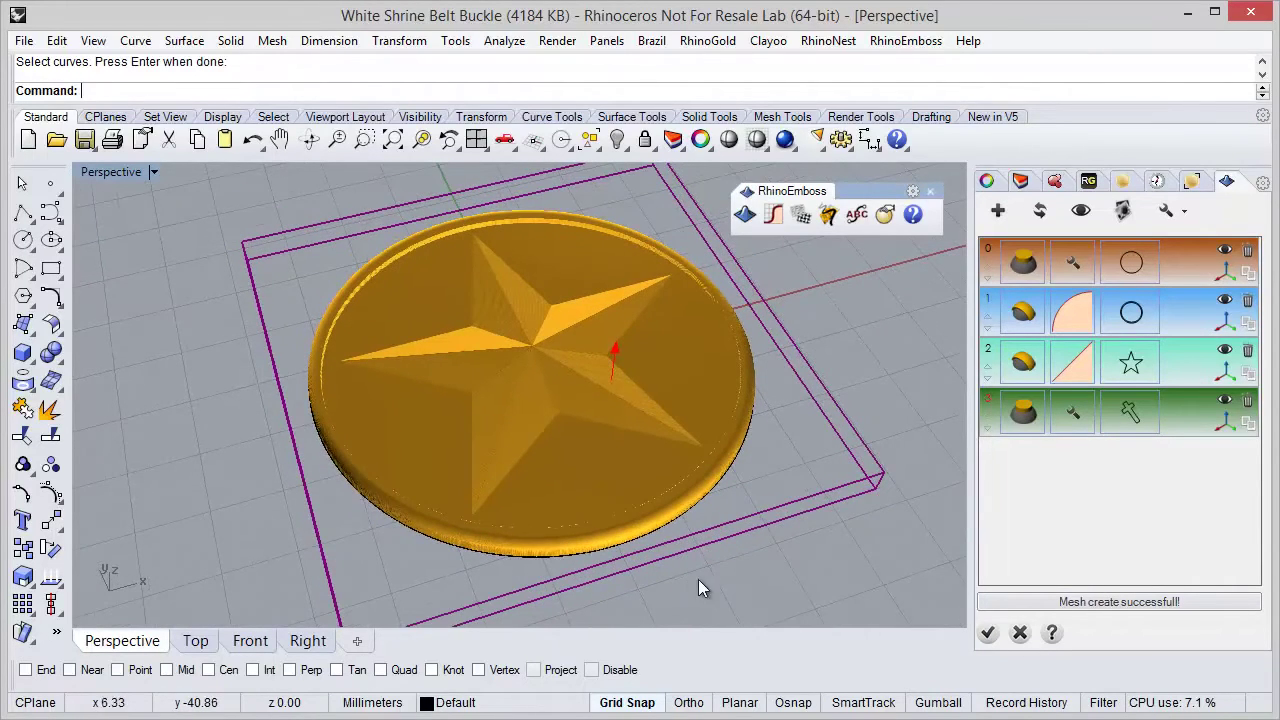
right_drag(679, 560, 926, 505)
Set the cross layer's combining style to Union Highest.
click(1074, 422)
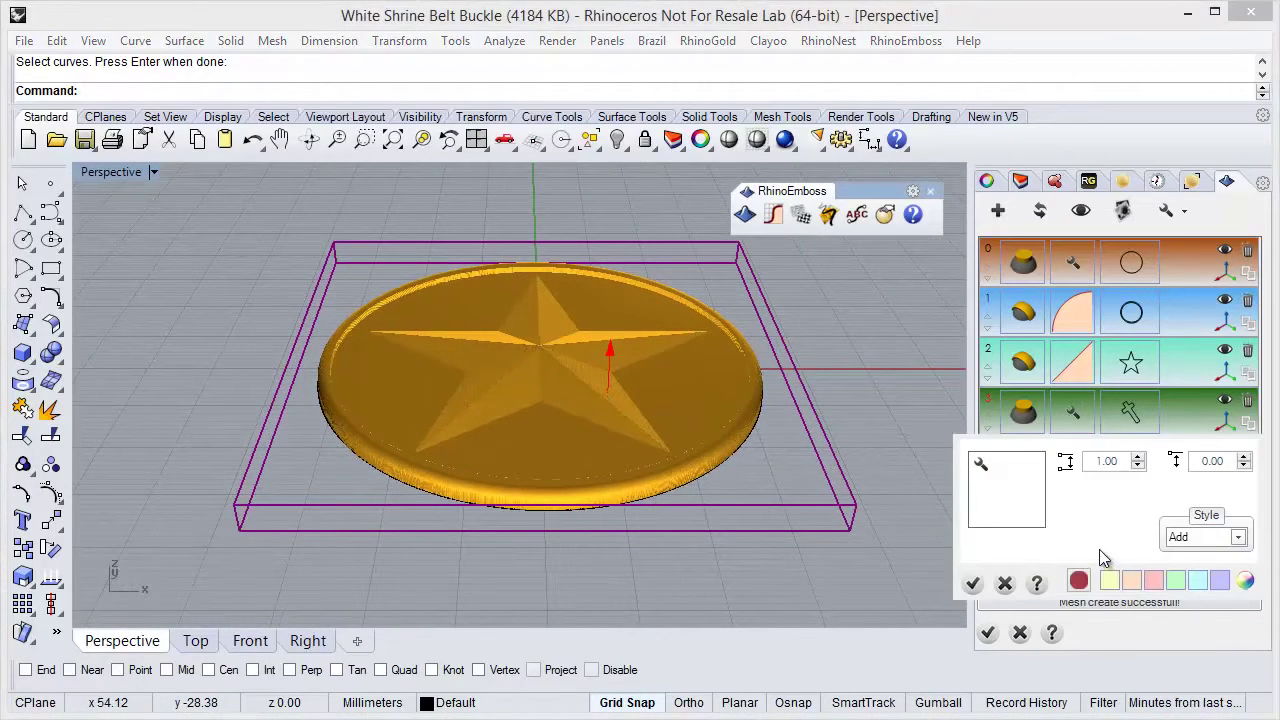
click(1195, 539)
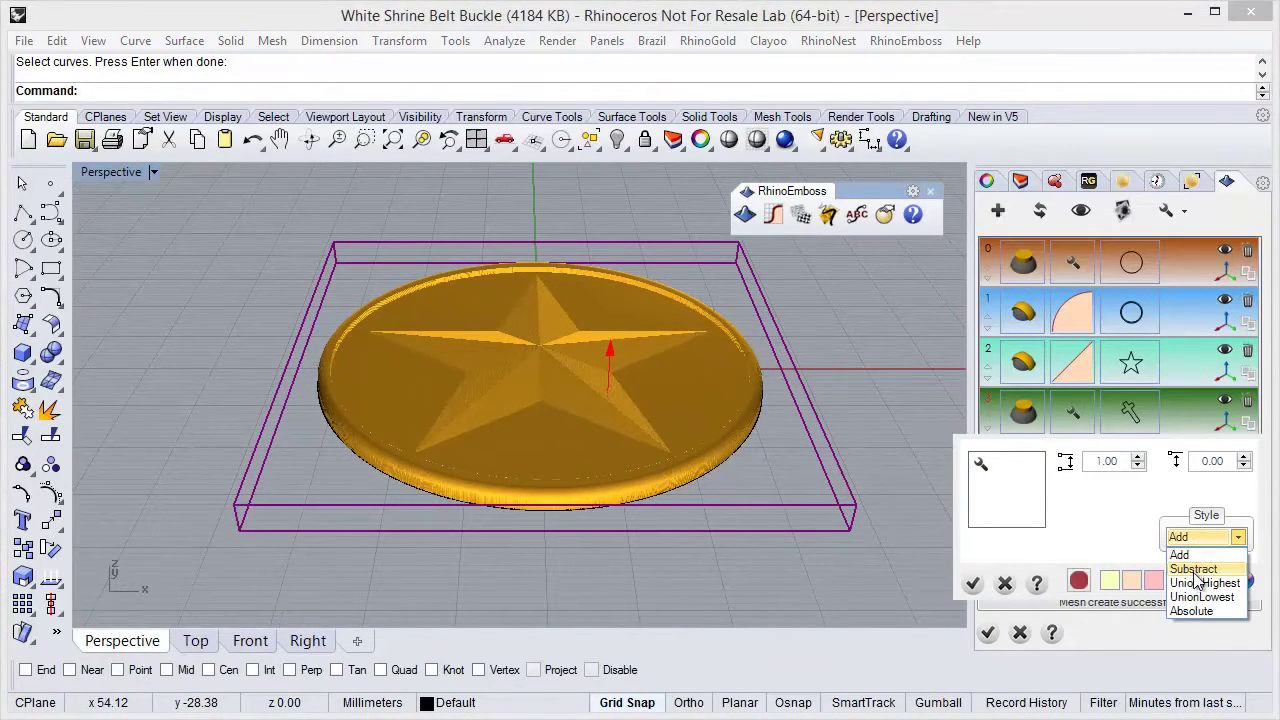
click(1204, 583)
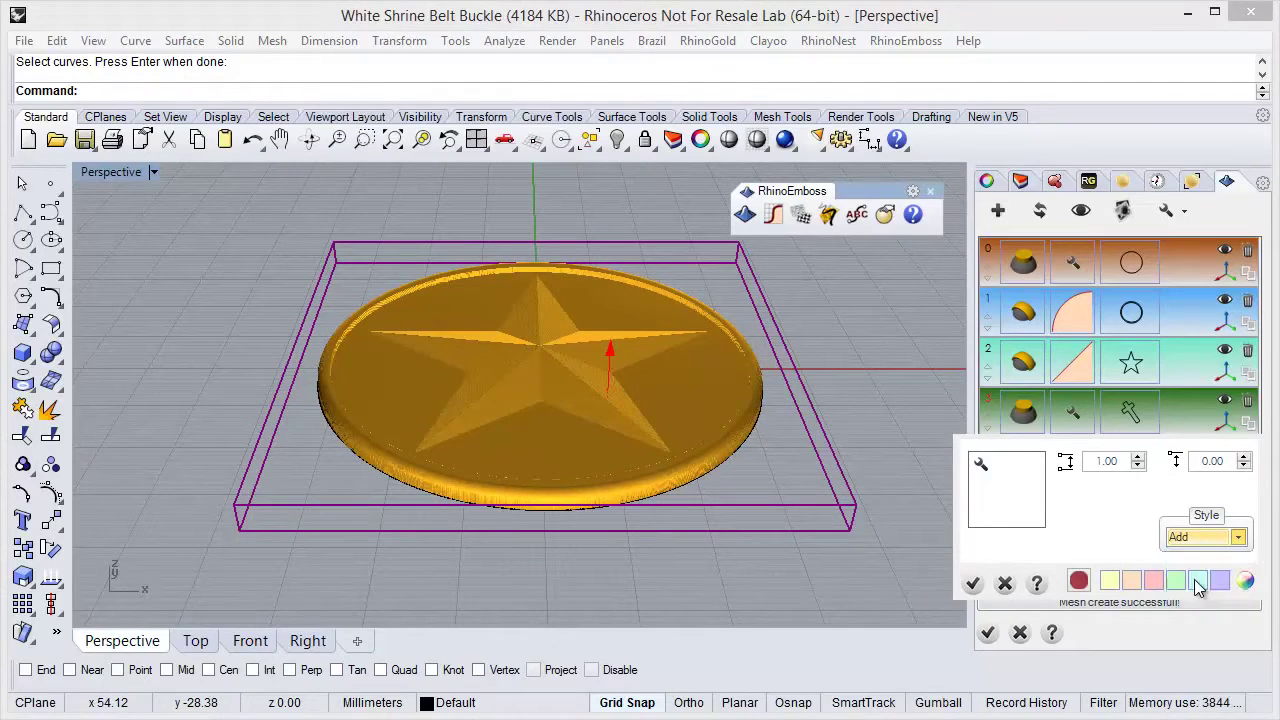
click(973, 584)
Drag the cross emboss height up from 1.58 to 5.20.
right_drag(622, 514, 609, 417)
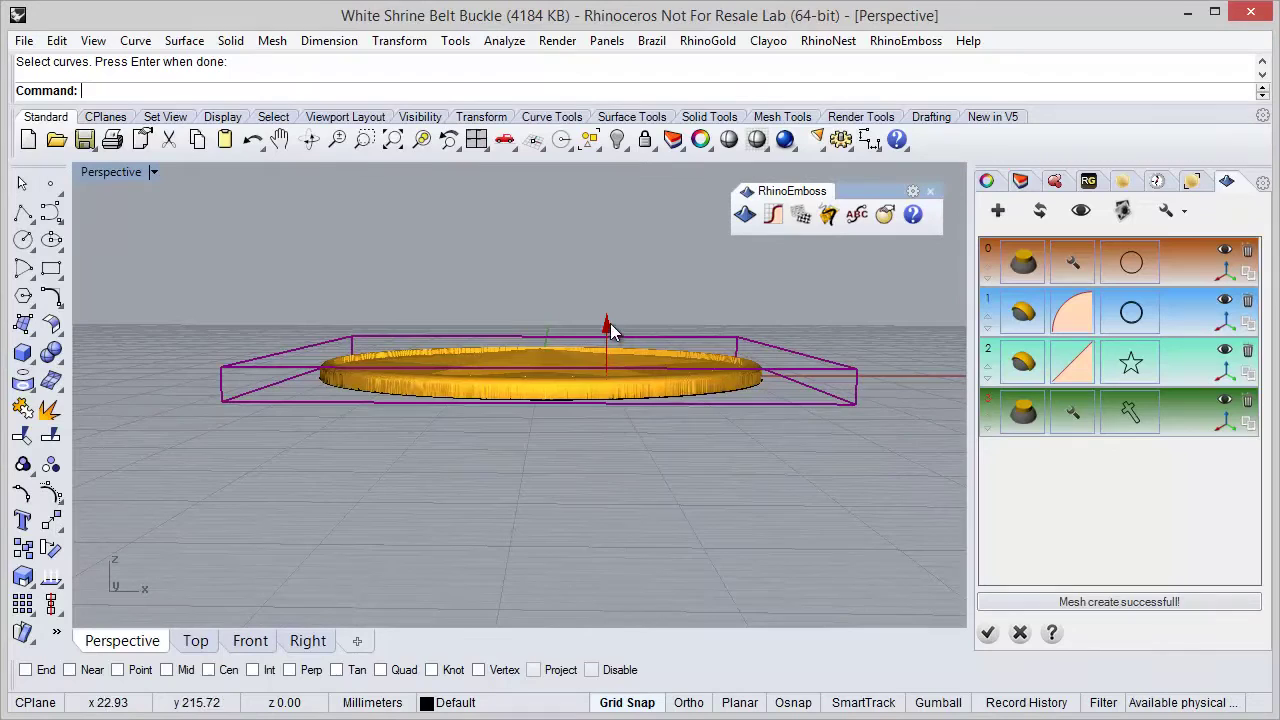
drag(612, 322, 613, 303)
right_drag(543, 357, 591, 437)
Regenerate the relief mesh and orbit to view the cross above the star.
scroll(591, 437, down, 3)
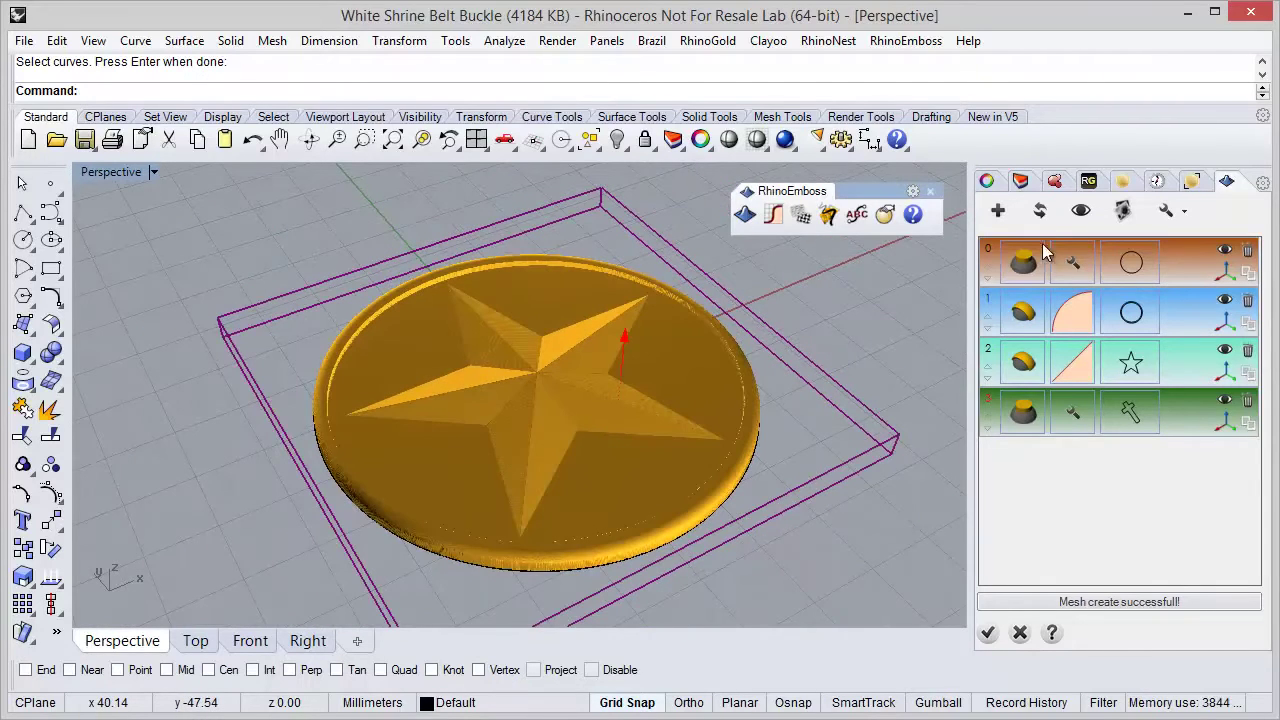
click(1040, 214)
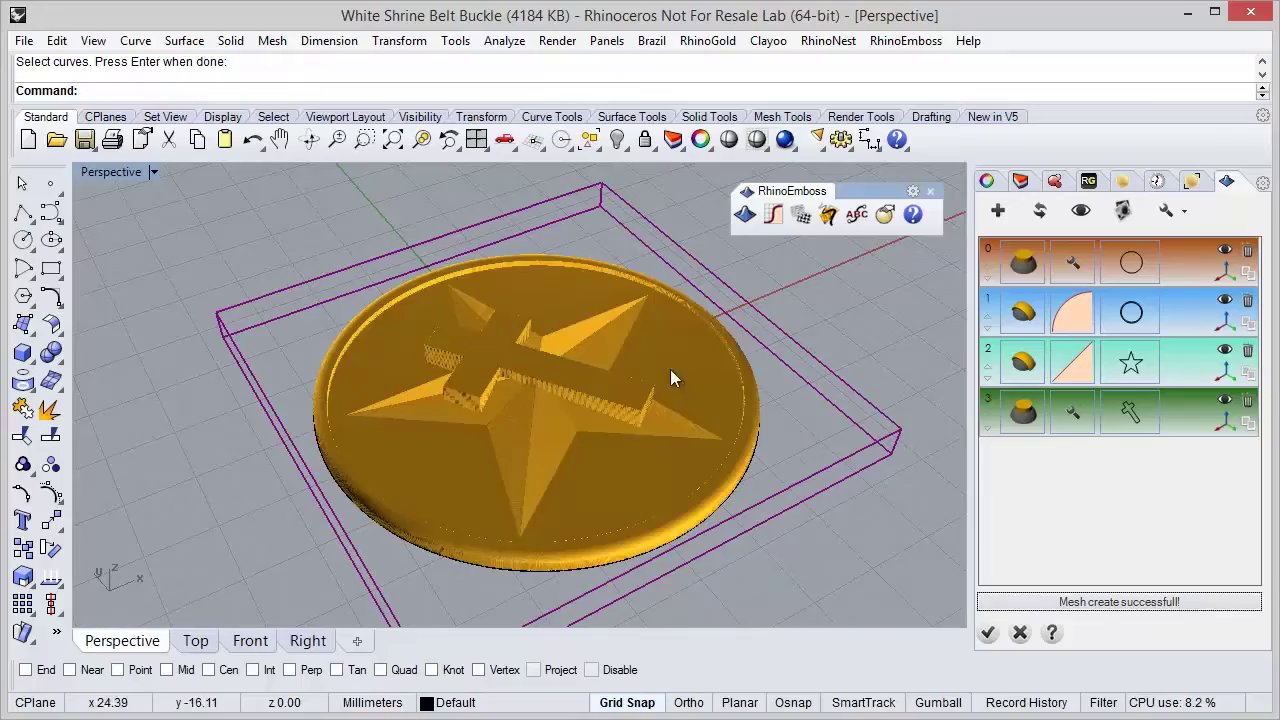
right_drag(671, 374, 713, 438)
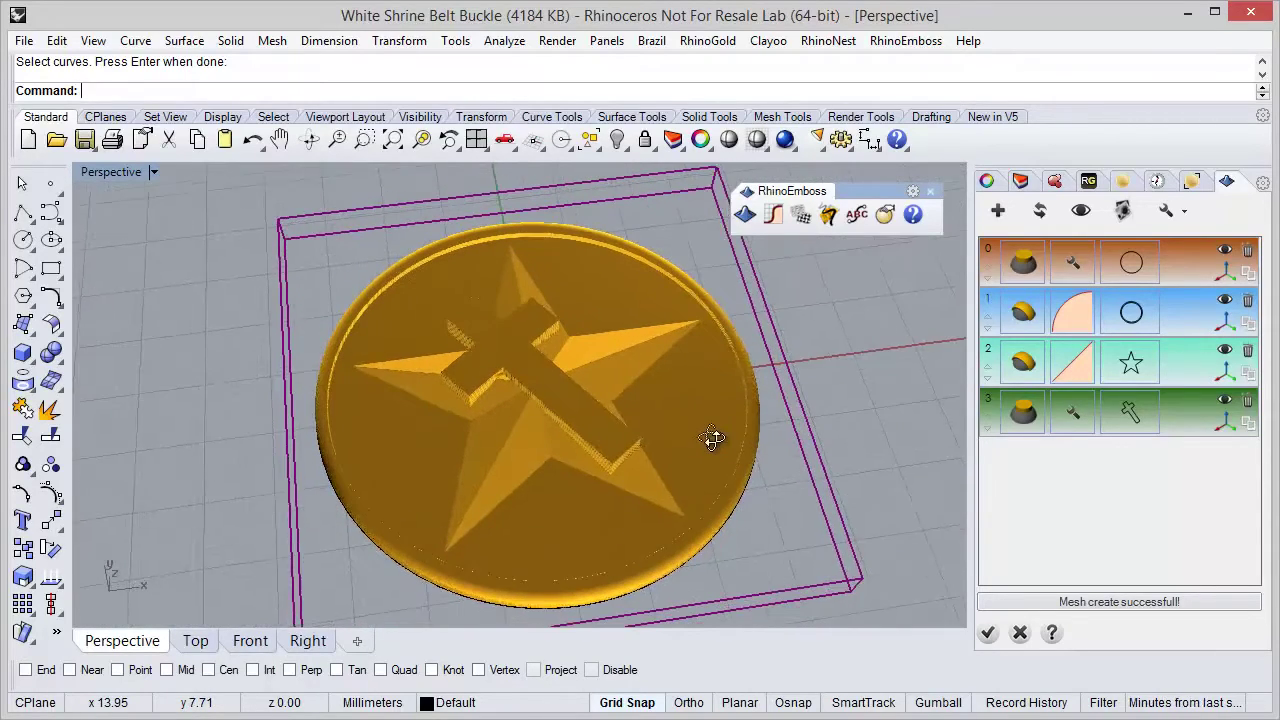
Add a new emboss layer on the hook curve.
click(997, 210)
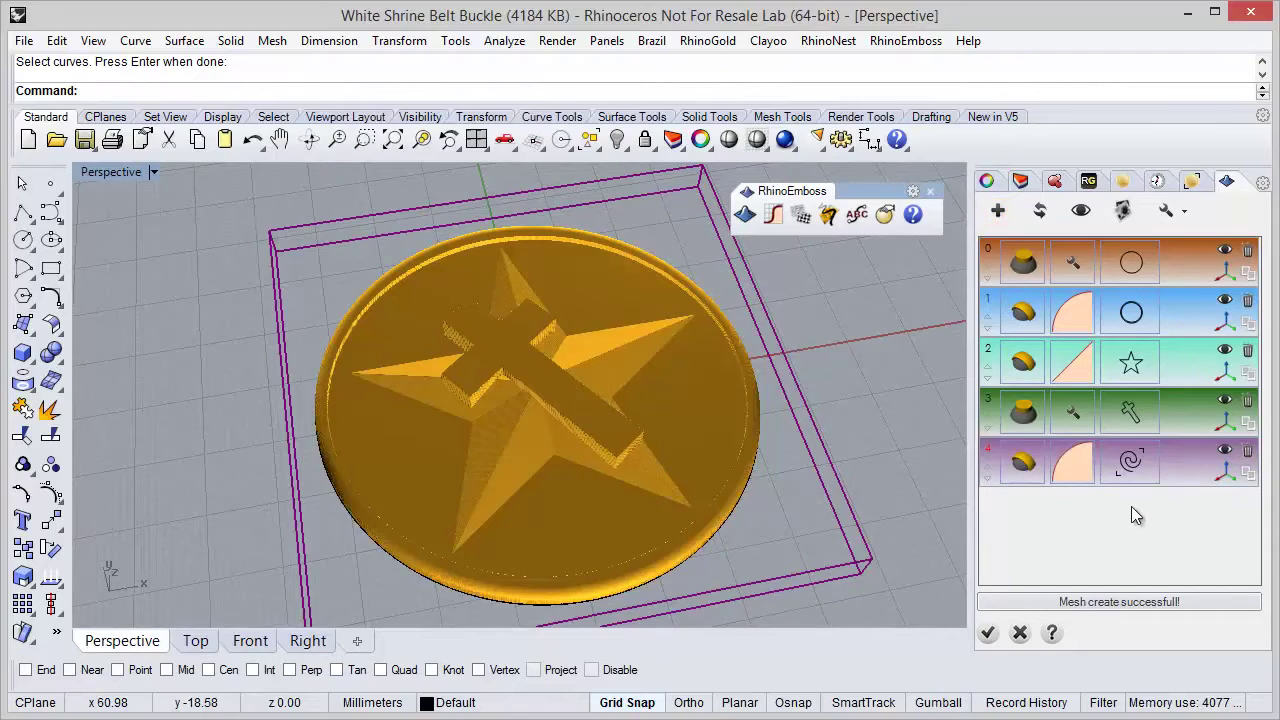
click(1130, 462)
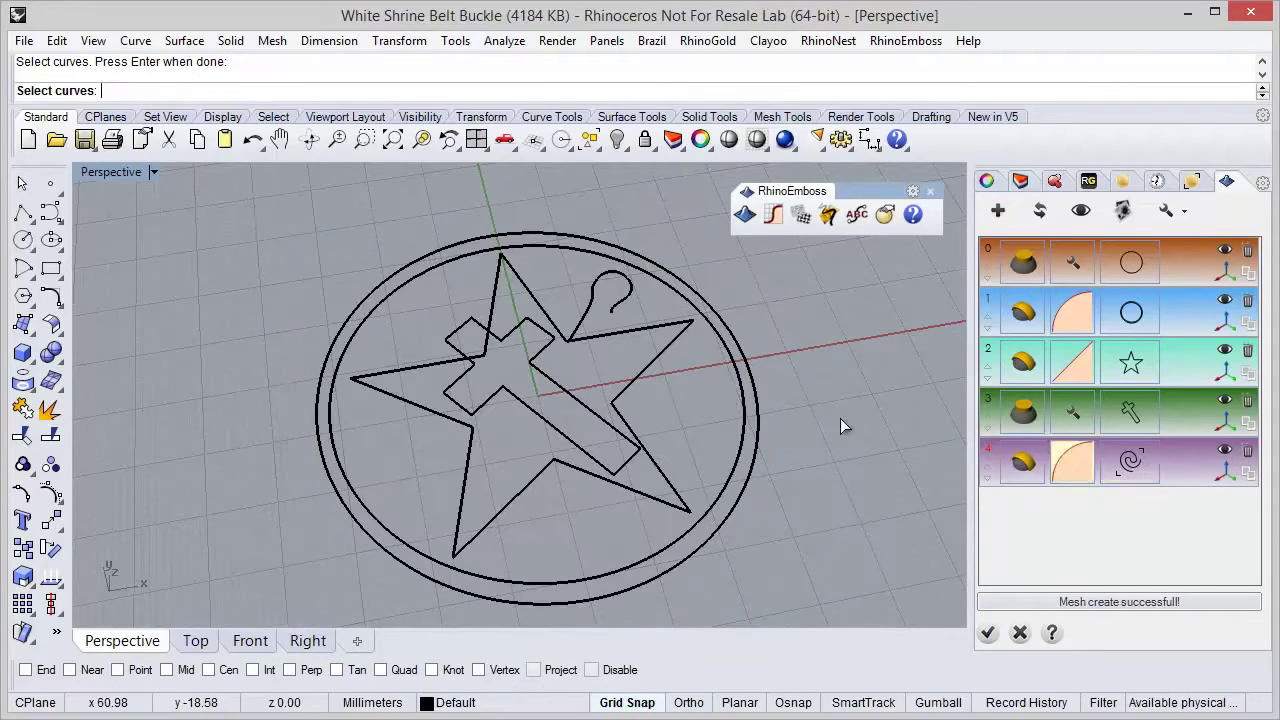
click(627, 296)
key(Return)
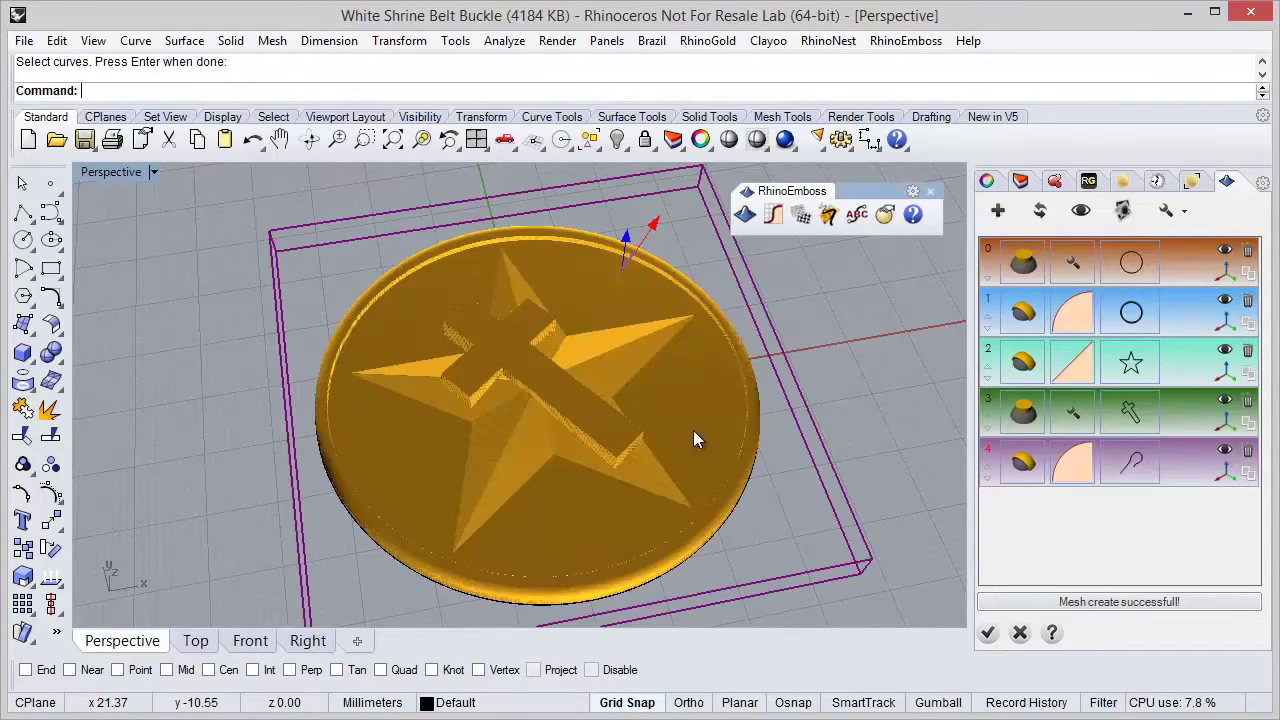
Set the hook layer's height and width to 0.50 and apply it.
click(1074, 478)
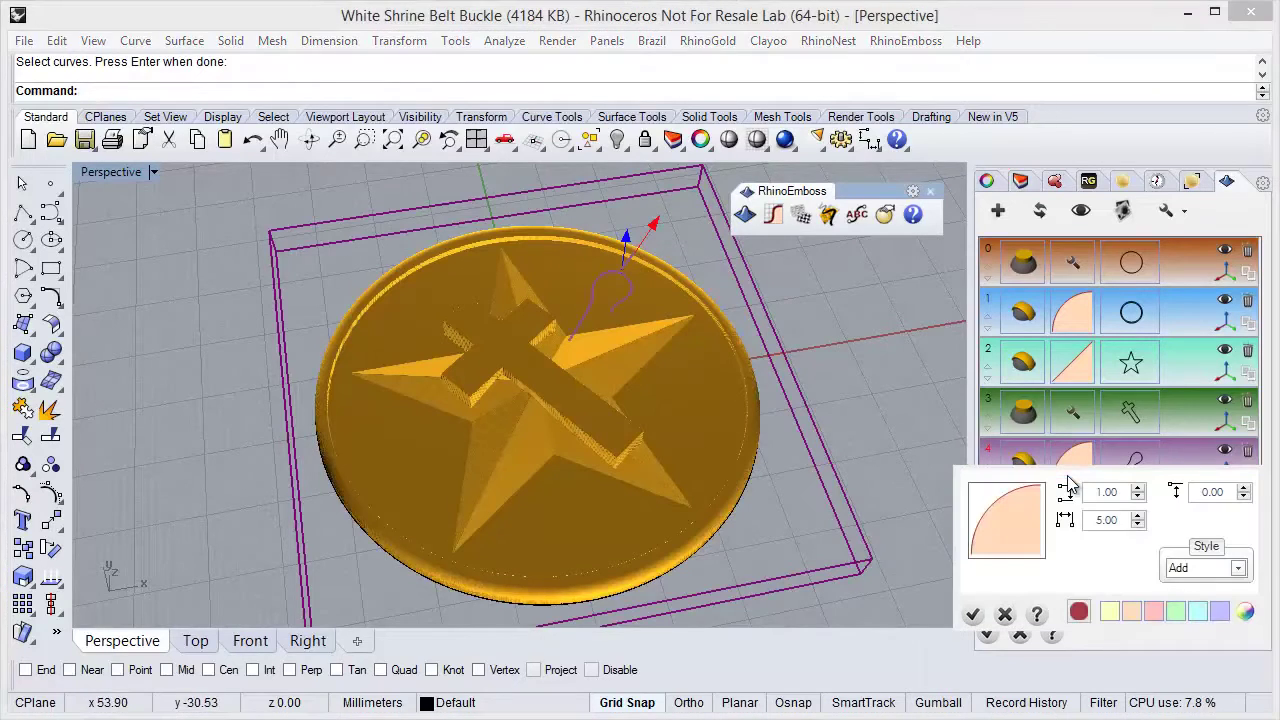
click(1138, 507)
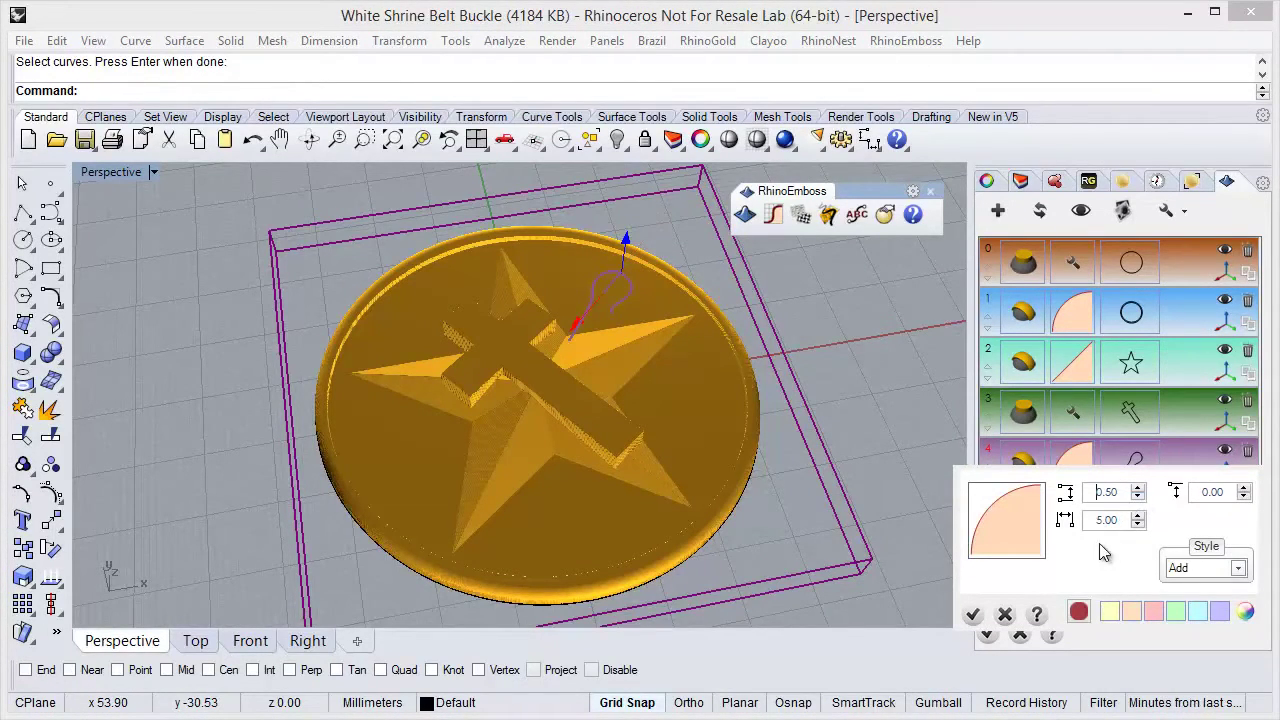
click(1138, 524)
click(1138, 524)
click(1138, 524)
click(1138, 524)
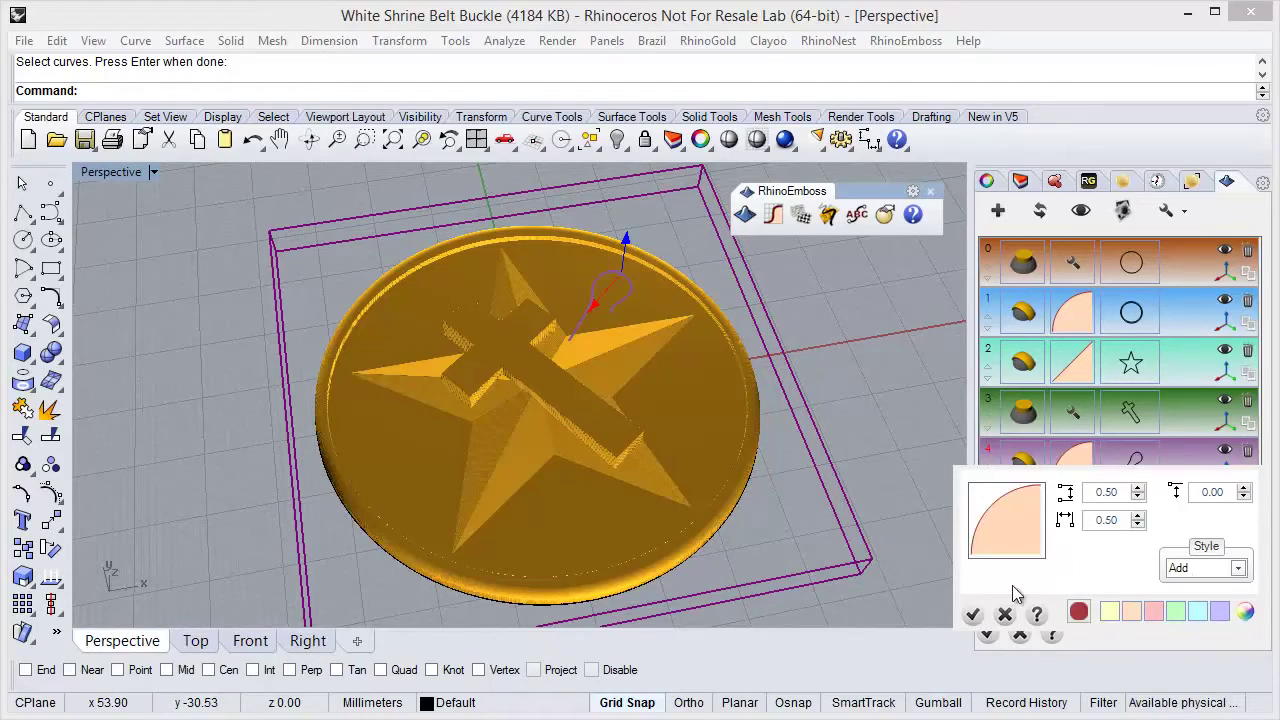
click(971, 612)
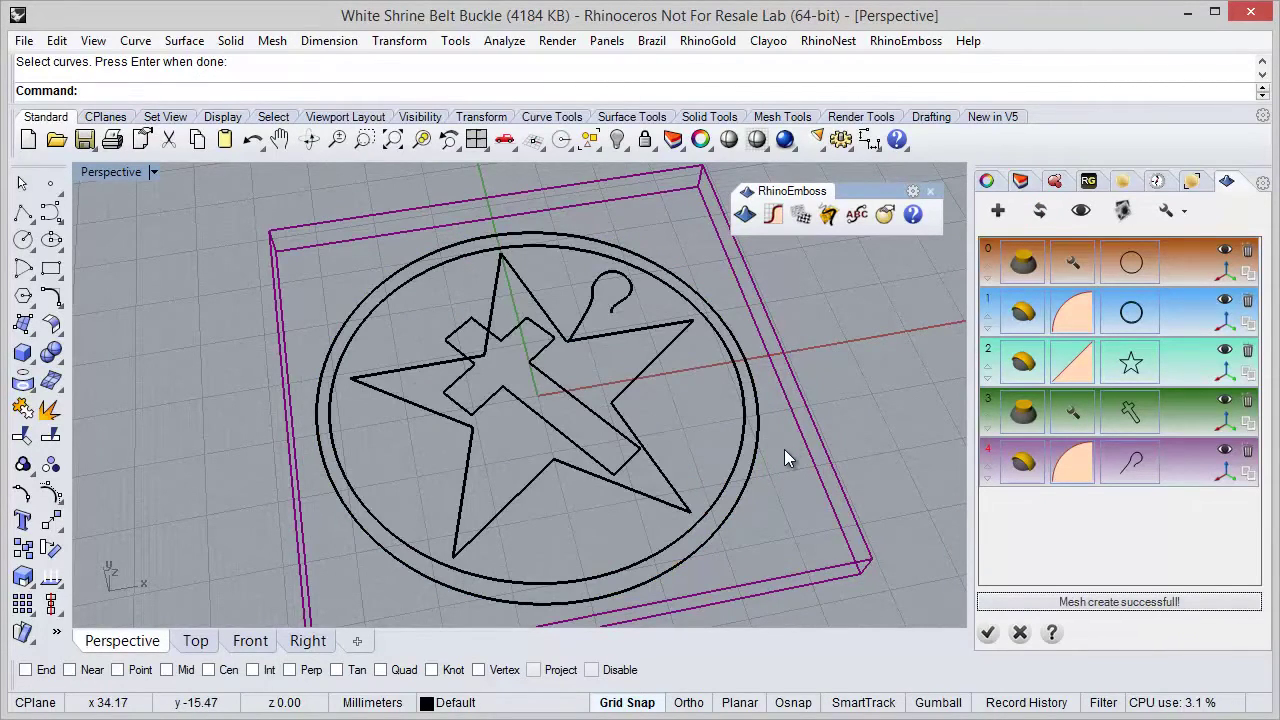
mouse_move(714, 468)
right_down()
mouse_move(686, 477)
mouse_move(714, 466)
right_up()
mouse_move(580, 451)
right_down()
mouse_move(634, 400)
mouse_move(669, 445)
mouse_move(691, 434)
mouse_move(691, 417)
mouse_move(668, 470)
mouse_move(569, 409)
mouse_move(623, 397)
mouse_move(651, 423)
mouse_move(590, 383)
mouse_move(569, 420)
mouse_move(651, 406)
mouse_move(580, 429)
mouse_move(567, 458)
mouse_move(580, 462)
right_up()
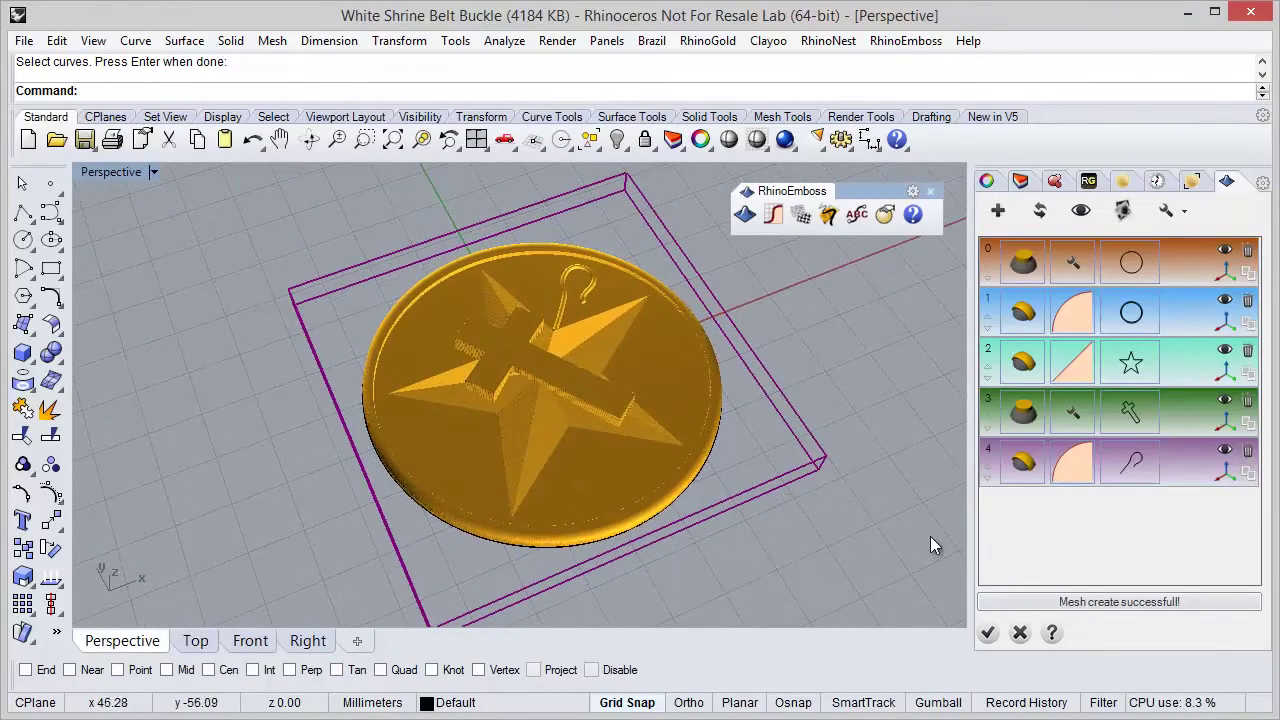
Compute the final Rhino mesh from the emboss project.
click(988, 635)
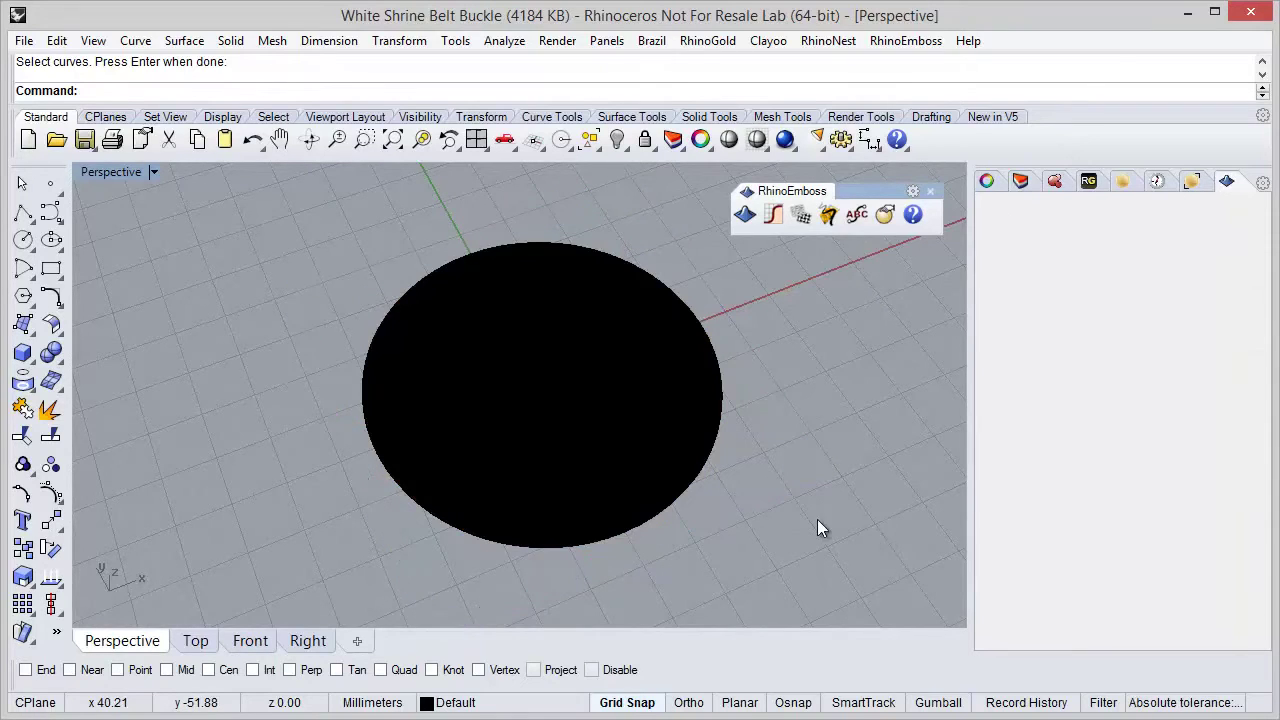
Switch the viewport to Rendered display and tilt to an overhead angle.
click(767, 150)
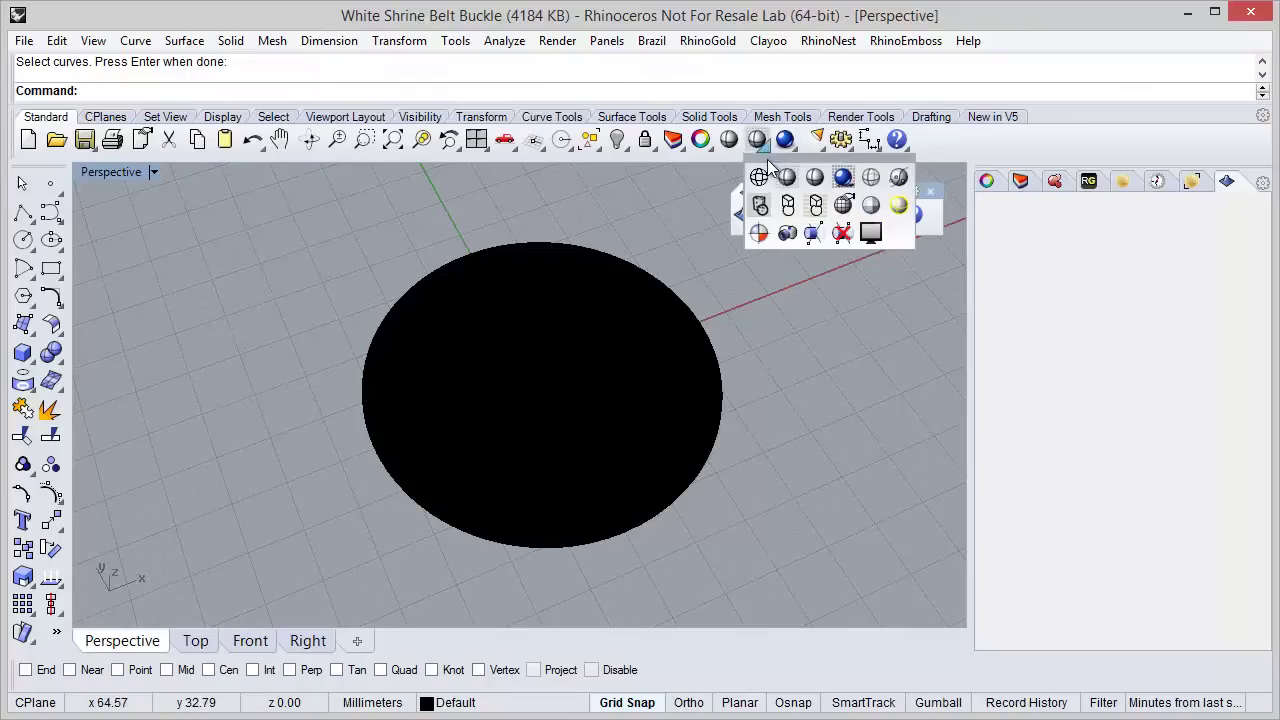
click(830, 178)
right_drag(623, 391, 485, 378)
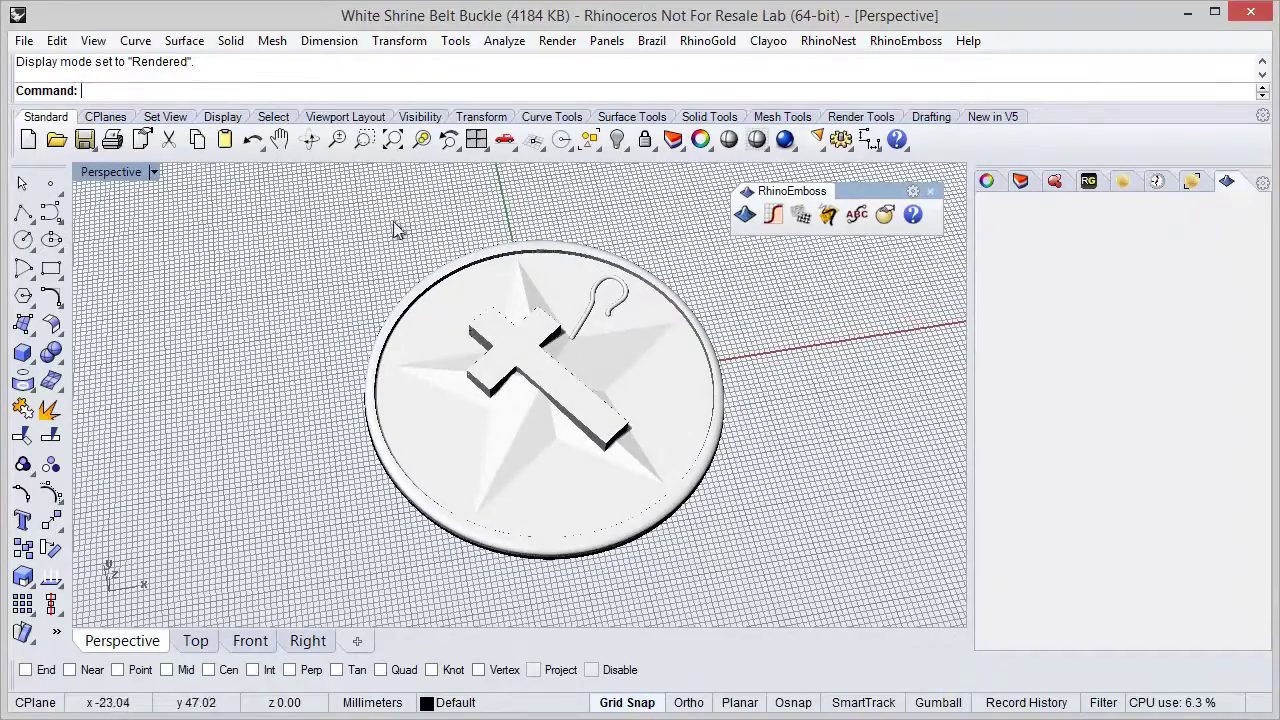
click(398, 42)
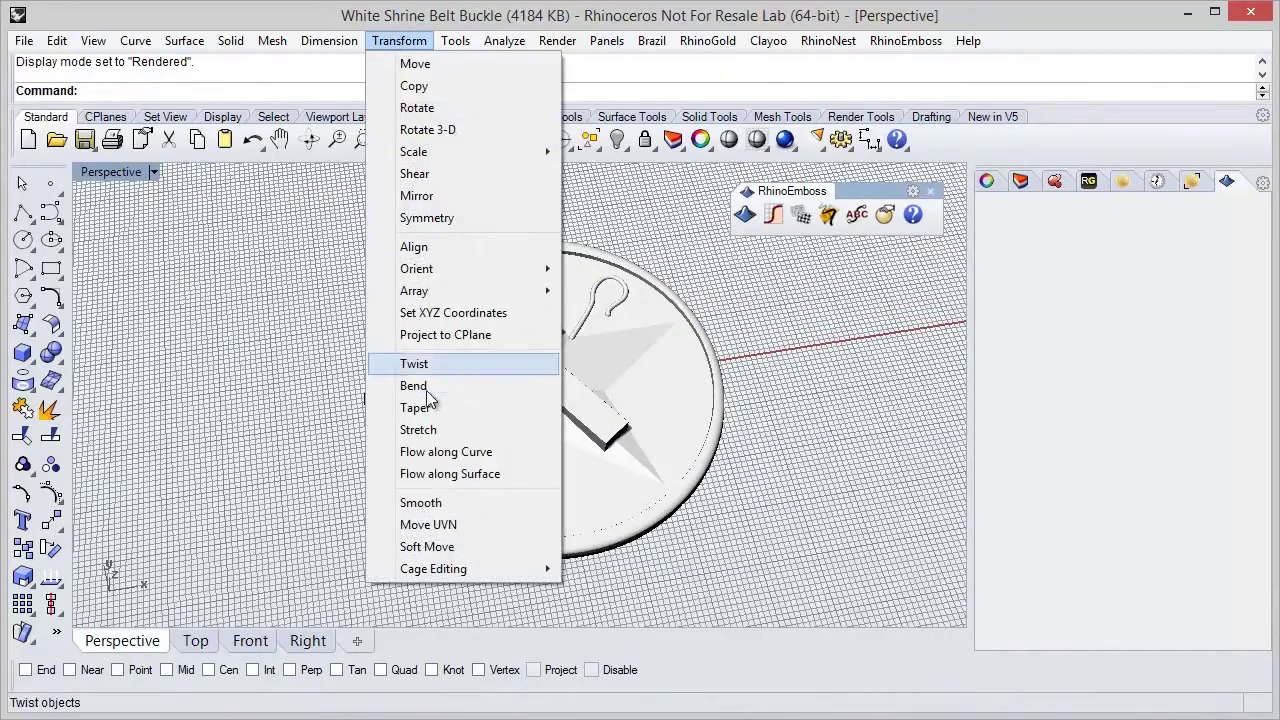
right_drag(600, 430, 571, 358)
right_drag(580, 455, 460, 190)
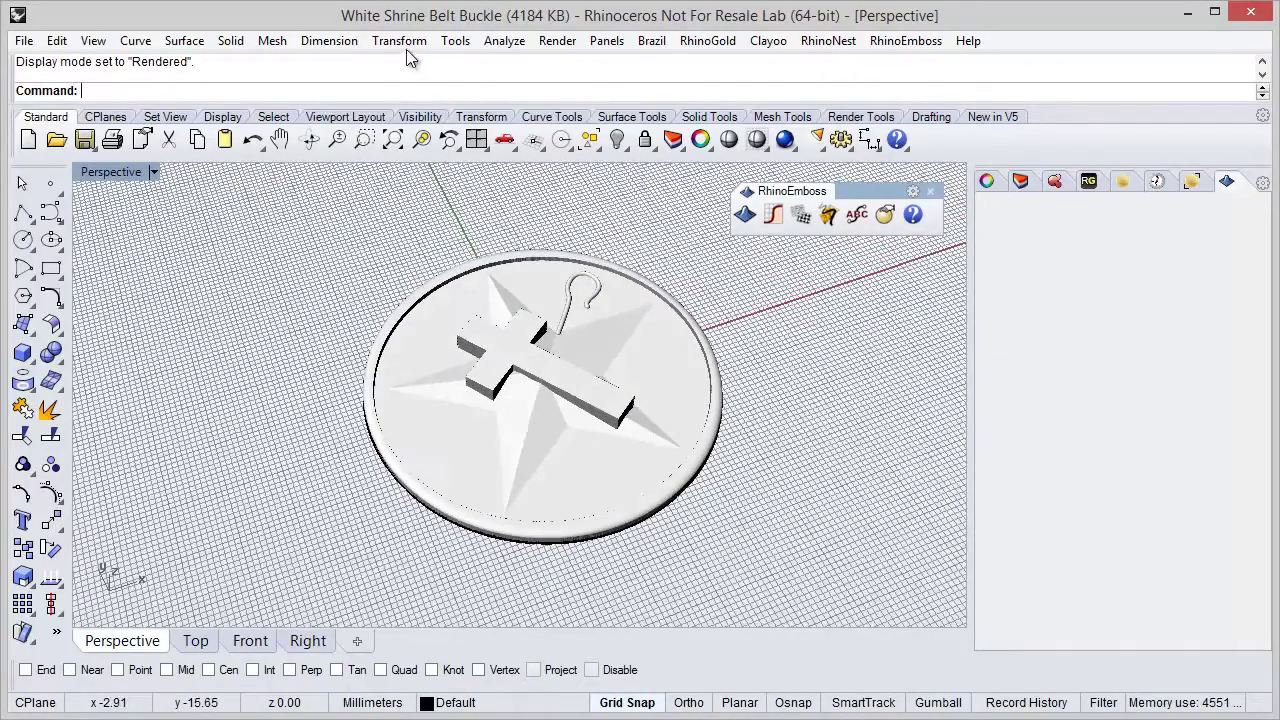
click(400, 41)
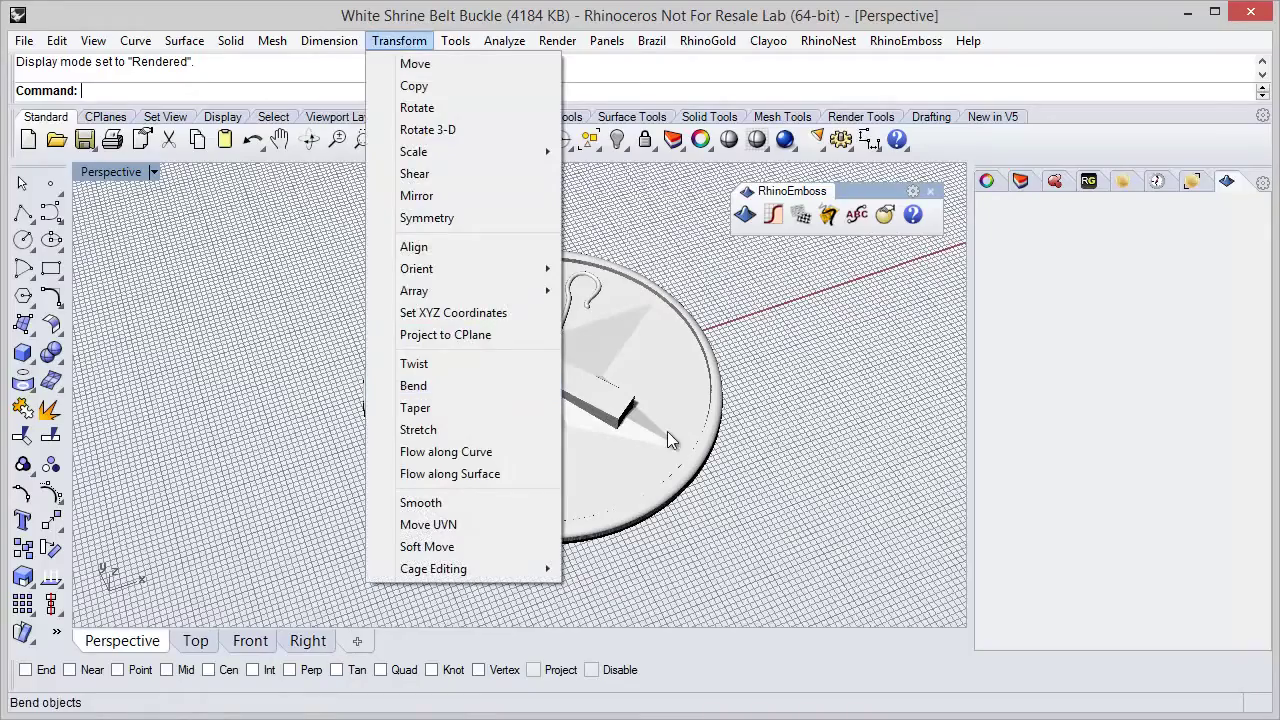
click(717, 460)
right_drag(717, 460, 620, 358)
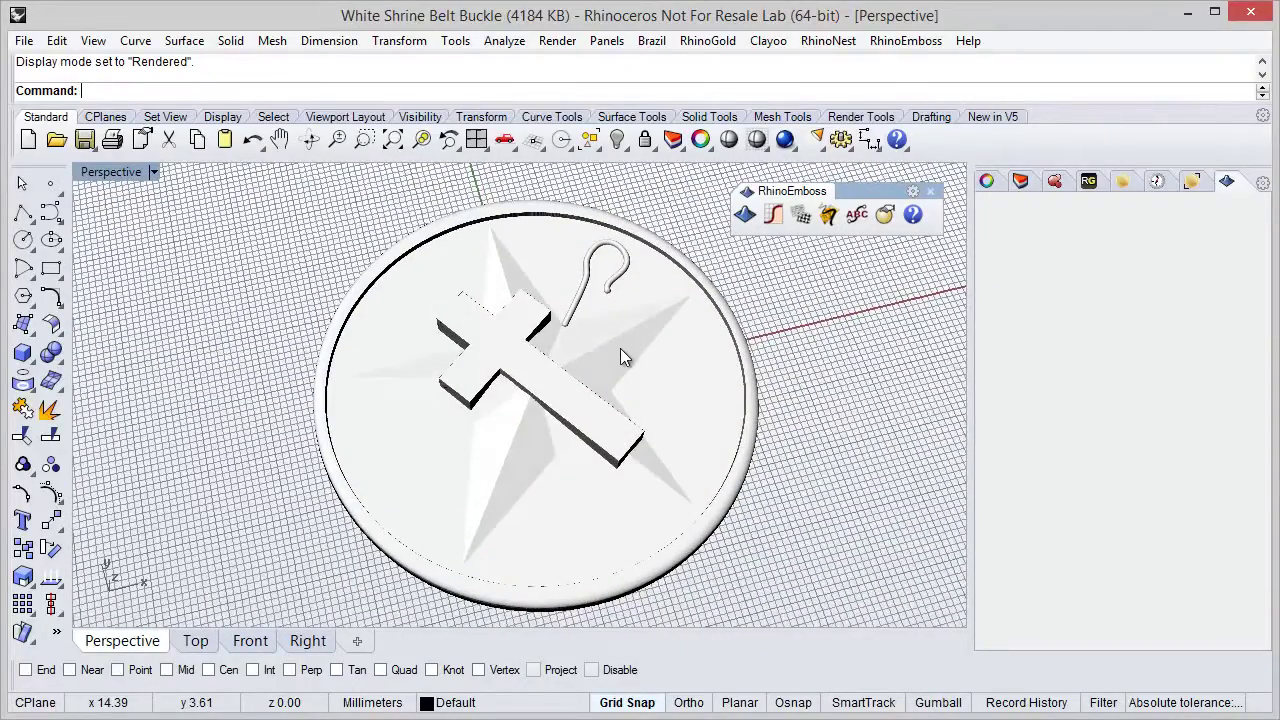